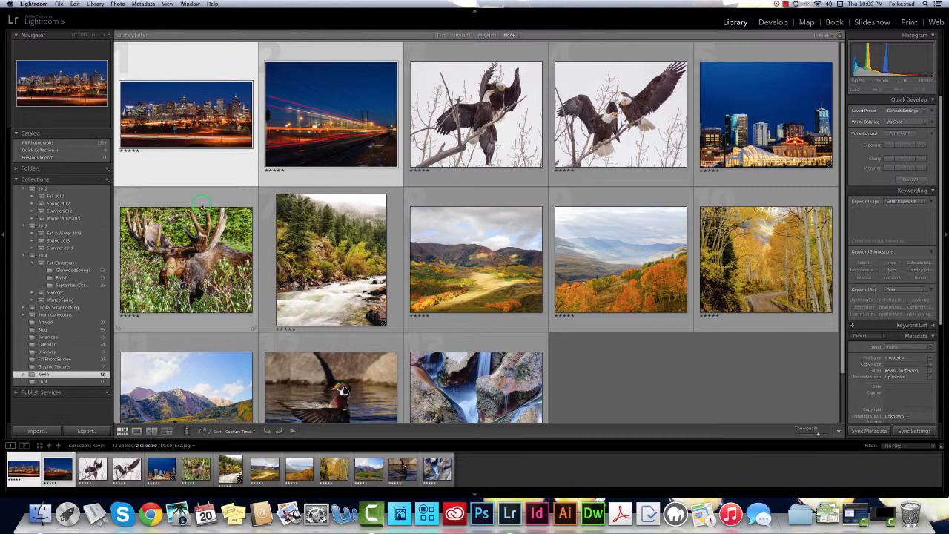
{"action": "scroll", "coordinate": [202, 205], "scroll_direction": "down", "scroll_amount": 3}
{"action": "scroll", "coordinate": [201, 206], "scroll_direction": "up", "scroll_amount": 3}
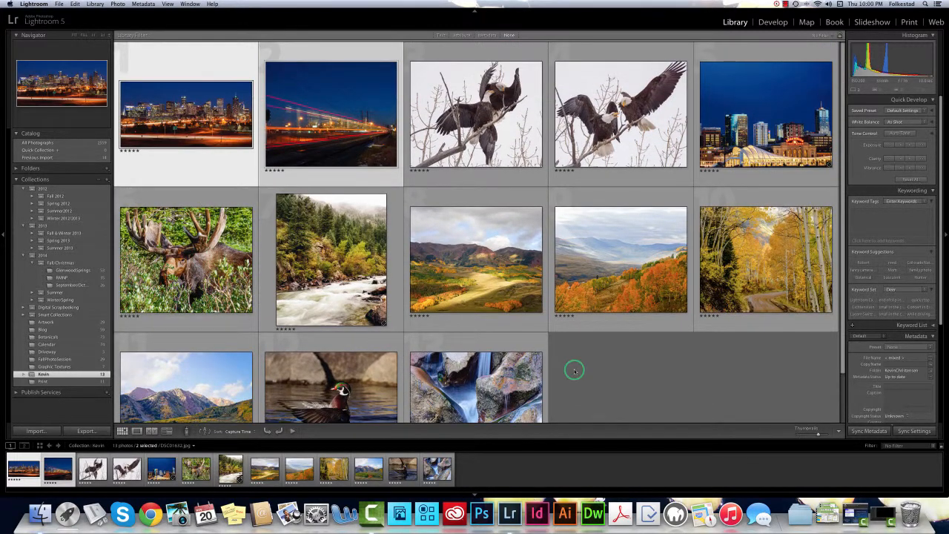
{"action": "scroll", "coordinate": [605, 379], "scroll_direction": "down", "scroll_amount": 2}
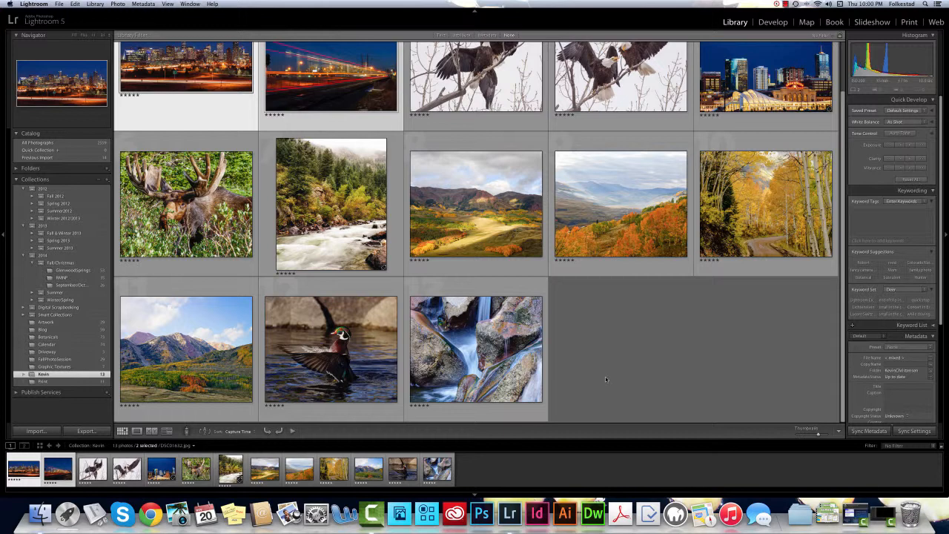
{"action": "scroll", "coordinate": [673, 323], "scroll_direction": "up", "scroll_amount": 2}
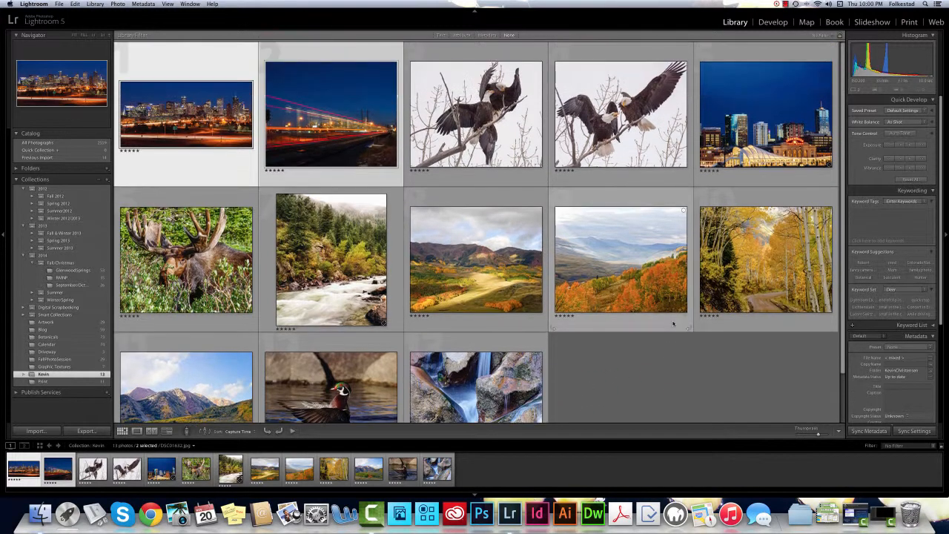
{"action": "left_click", "coordinate": [629, 390]}
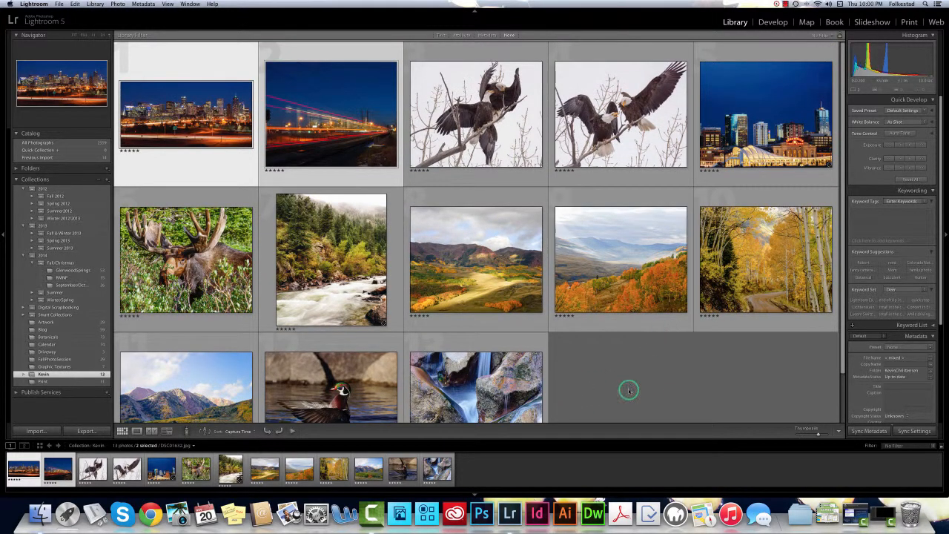
Select the night skyline photo and the light-trails photo together and open their export settings
{"action": "left_click", "coordinate": [196, 246]}
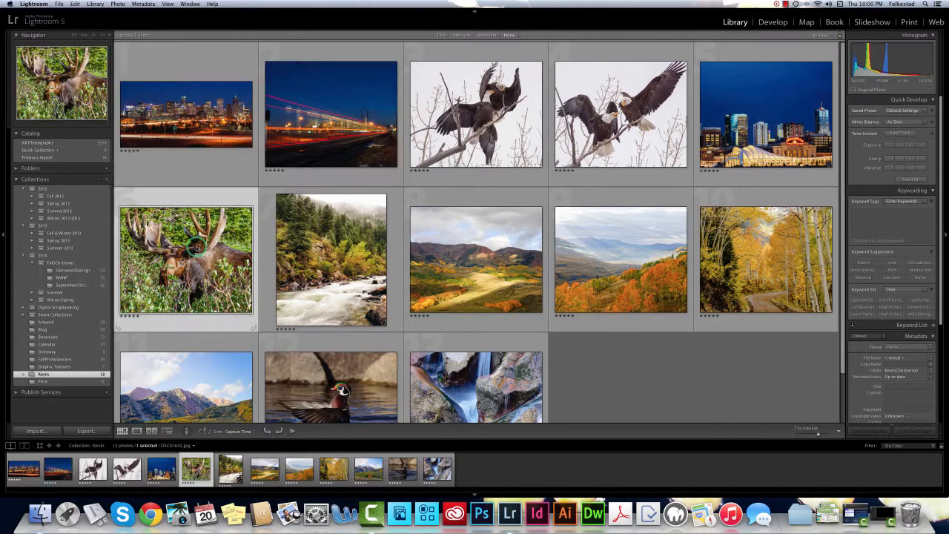
{"action": "left_click", "coordinate": [192, 126]}
{"action": "left_click", "coordinate": [349, 115], "text": "super"}
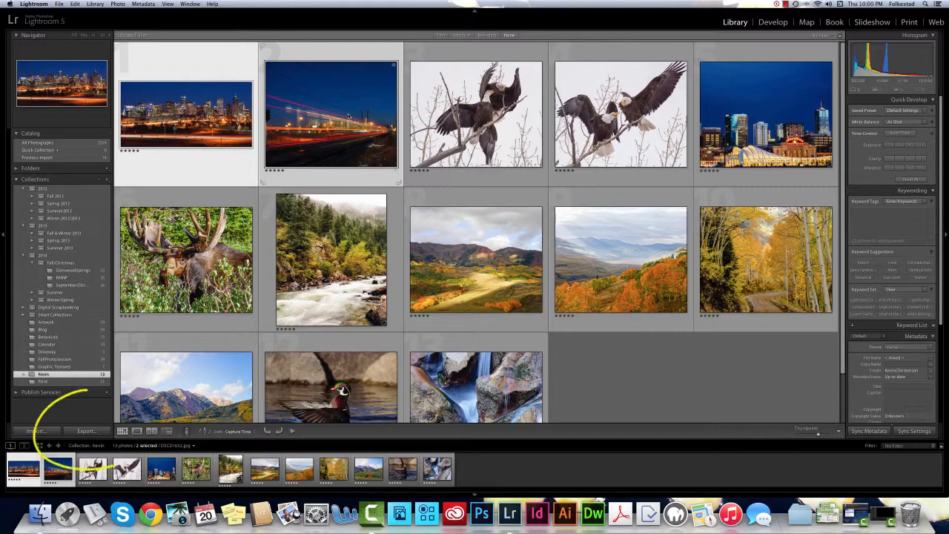
{"action": "left_click", "coordinate": [86, 431]}
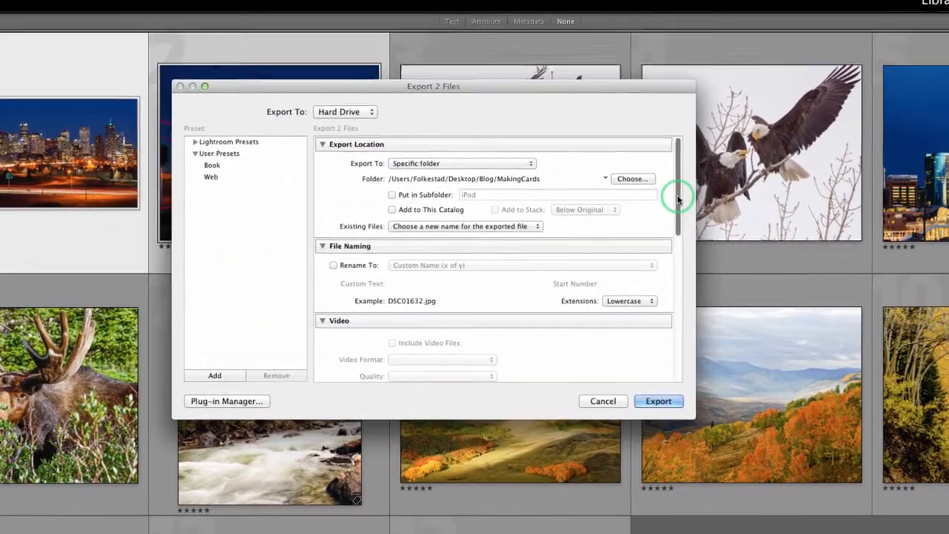
Make sure watermarking is enabled for the export and open the watermark editor
{"action": "left_click_drag", "start_coordinate": [677, 199], "coordinate": [679, 387]}
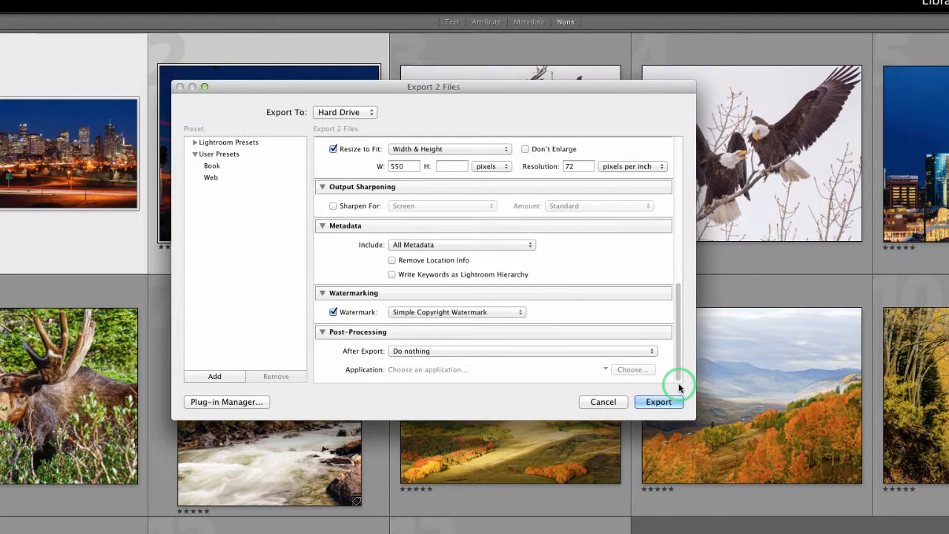
{"action": "left_click", "coordinate": [333, 312]}
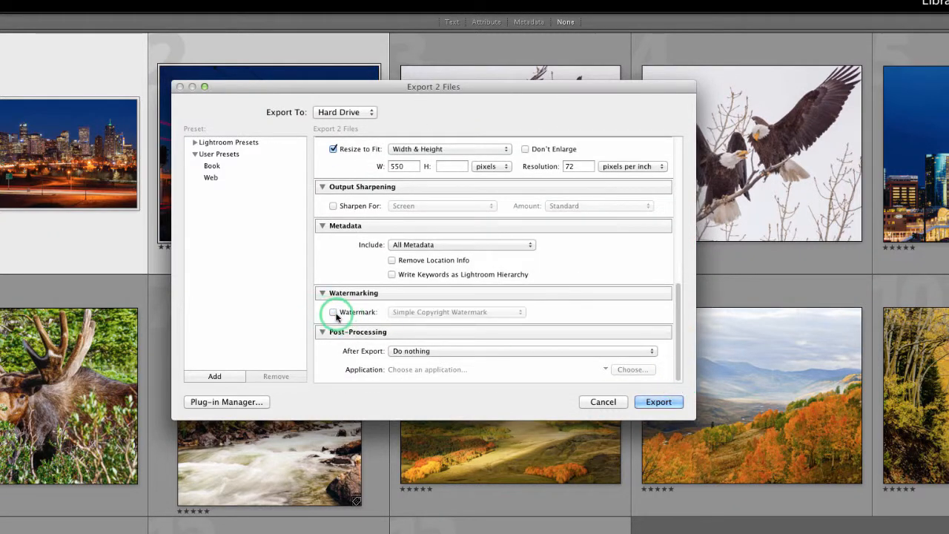
{"action": "left_click", "coordinate": [334, 313]}
{"action": "left_click", "coordinate": [334, 313]}
{"action": "left_click", "coordinate": [335, 313]}
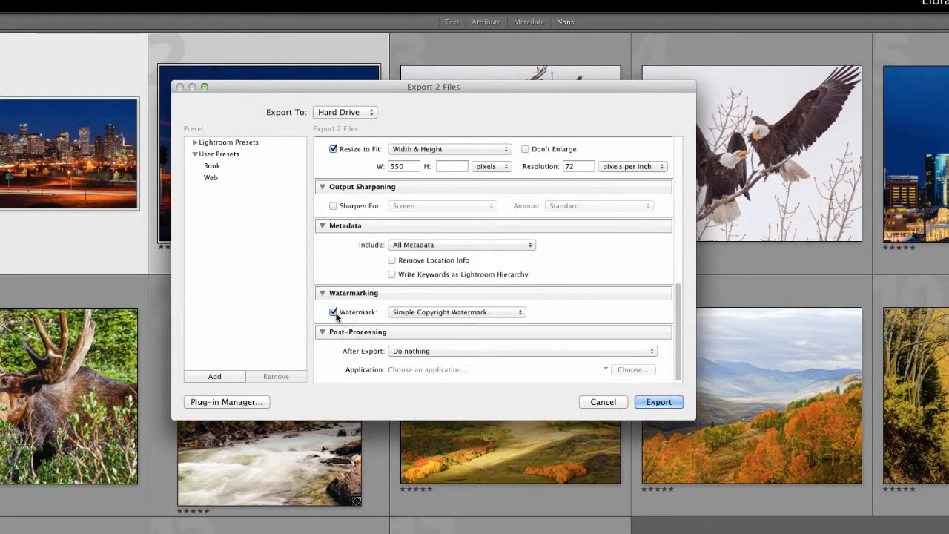
{"action": "left_click", "coordinate": [521, 315]}
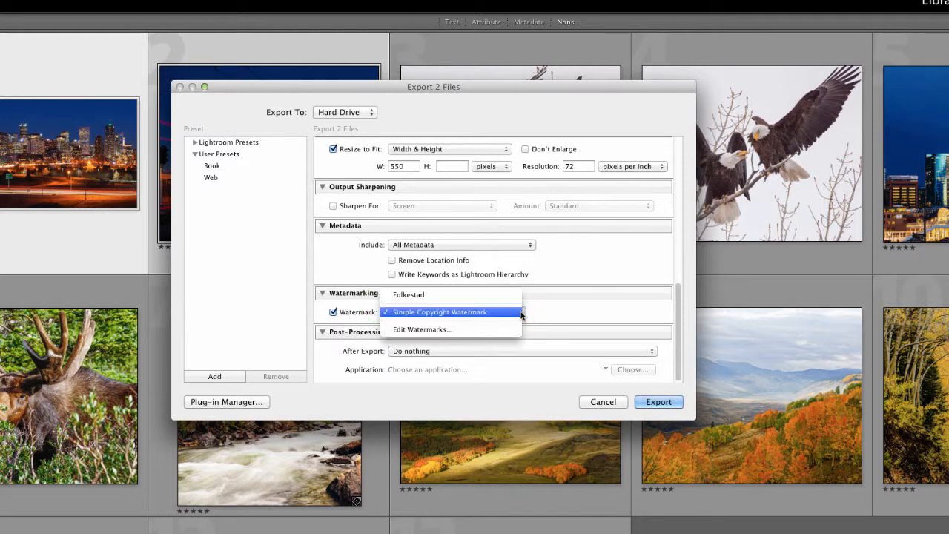
{"action": "left_click", "coordinate": [520, 314]}
{"action": "left_click", "coordinate": [489, 333]}
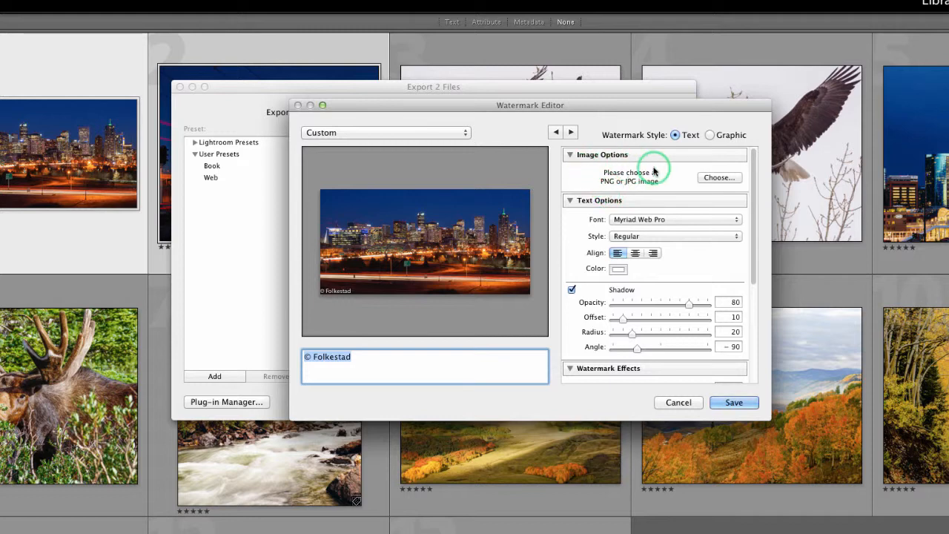
Use WhiteLogoText.png from the Logo folder inside the photographer's Desktop folder as the watermark graphic
{"action": "left_click", "coordinate": [718, 177]}
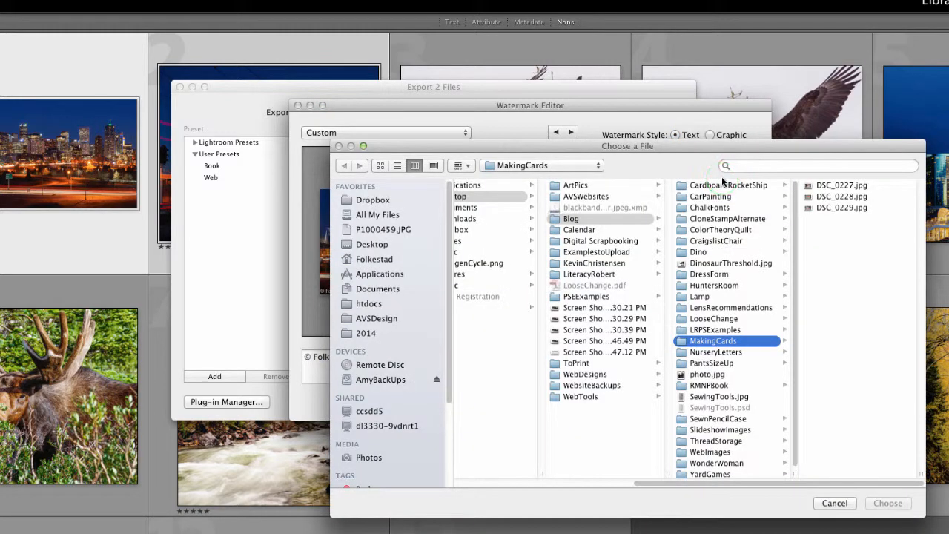
{"action": "left_click", "coordinate": [373, 243]}
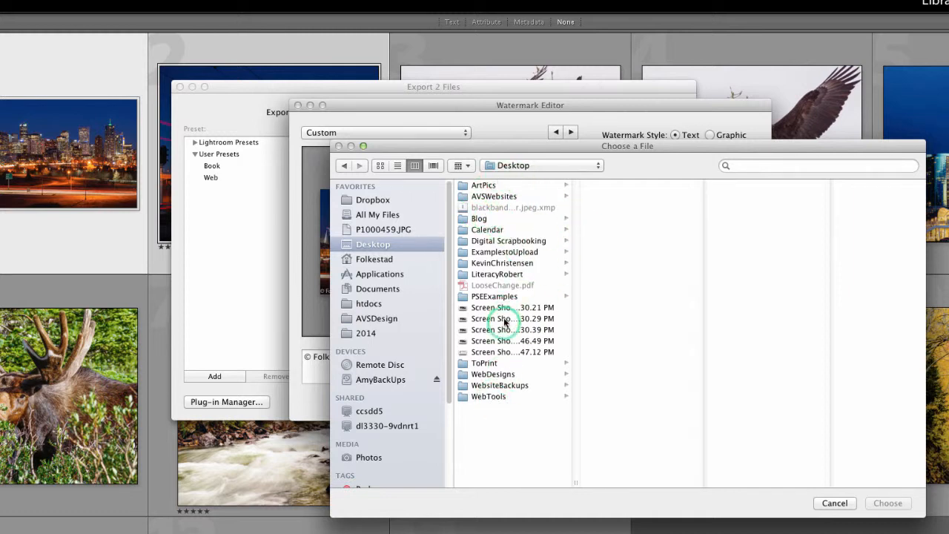
{"action": "left_click", "coordinate": [526, 263]}
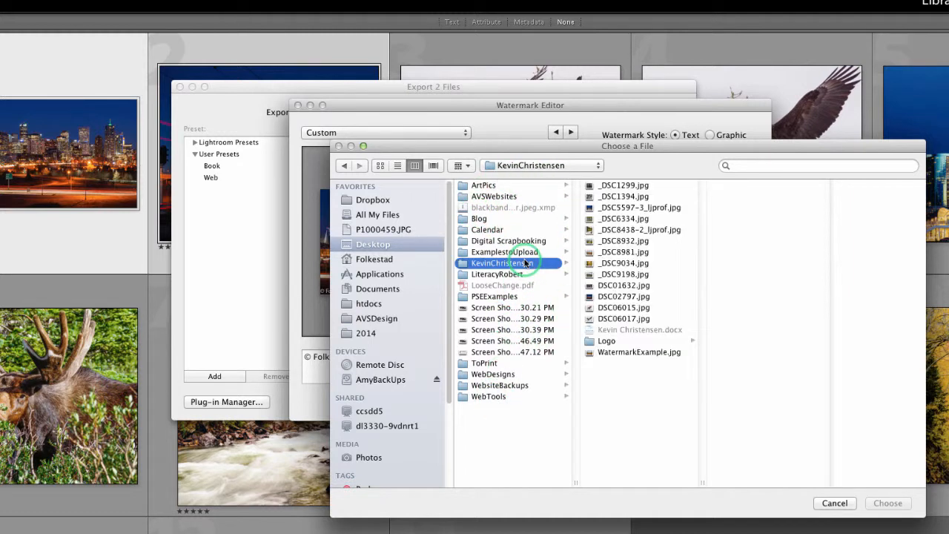
{"action": "left_click", "coordinate": [605, 342]}
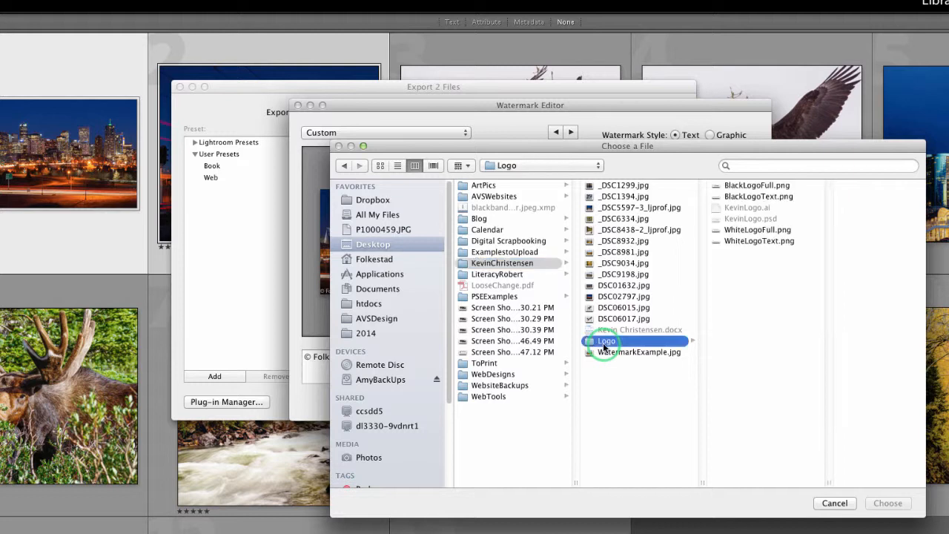
{"action": "left_click", "coordinate": [764, 243]}
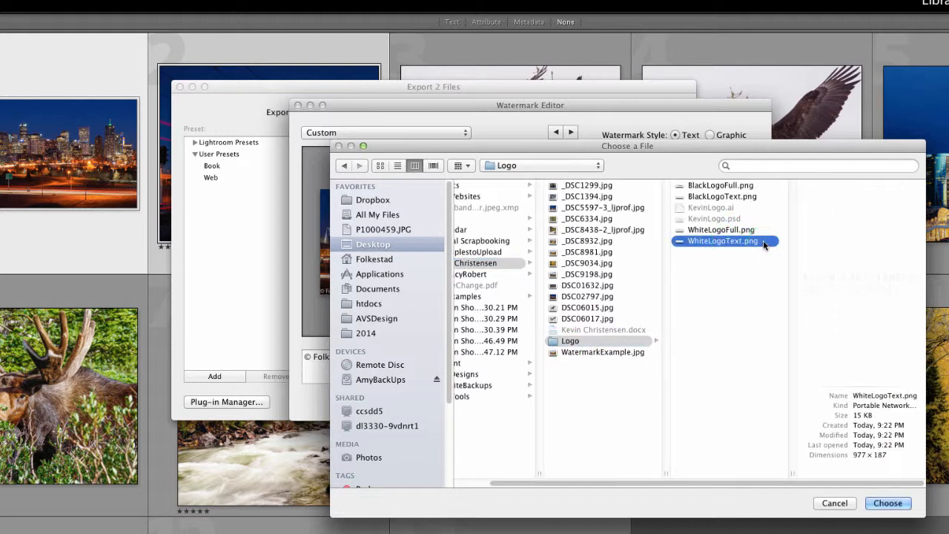
{"action": "left_click", "coordinate": [896, 503]}
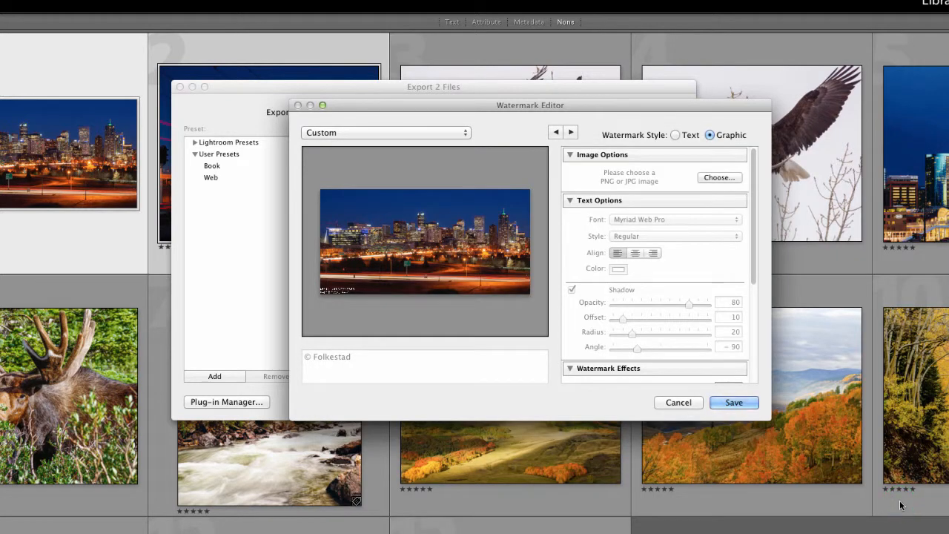
Enlarge the watermark editor window and try to reposition the logo directly in the preview
{"action": "mouse_move", "coordinate": [740, 260]}
{"action": "left_mouse_down"}
{"action": "mouse_move", "coordinate": [754, 269]}
{"action": "mouse_move", "coordinate": [751, 260]}
{"action": "left_mouse_up"}
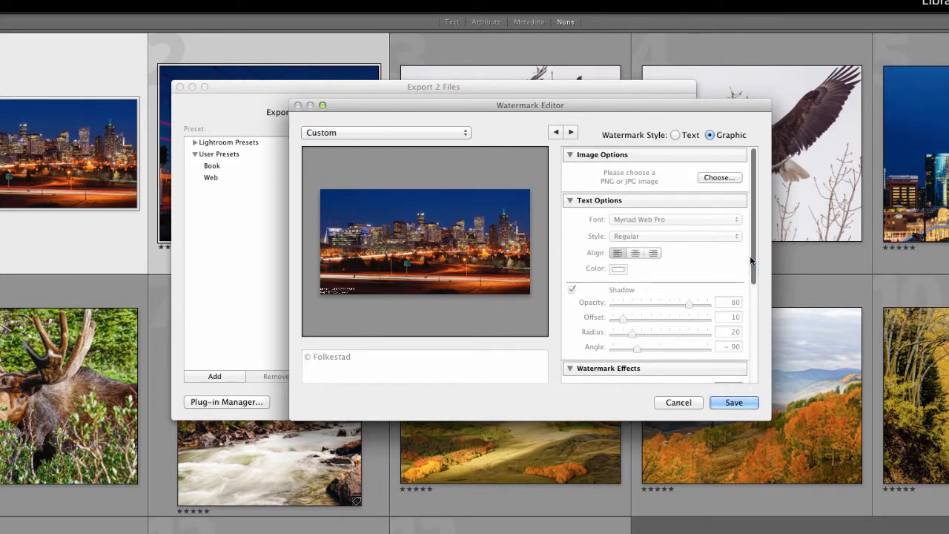
{"action": "left_click_drag", "start_coordinate": [766, 415], "coordinate": [847, 507]}
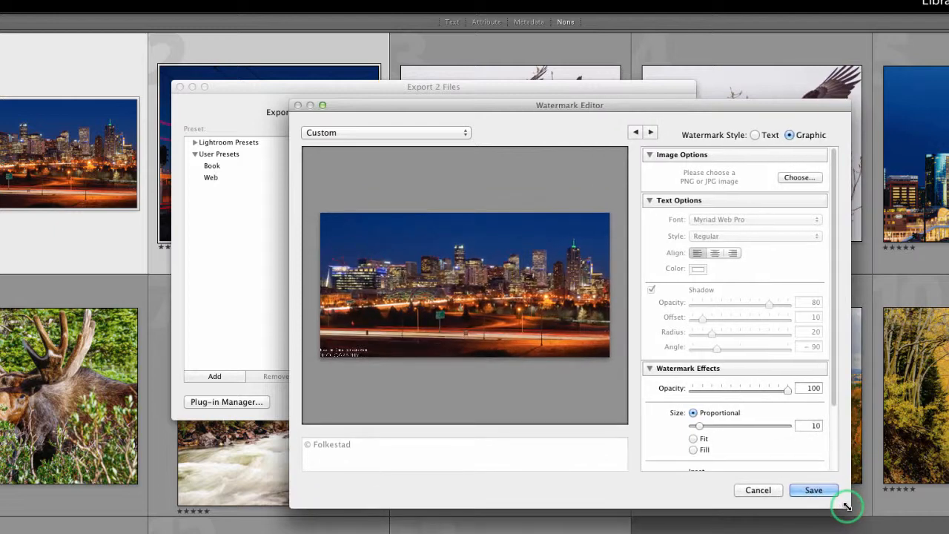
{"action": "left_click", "coordinate": [354, 349]}
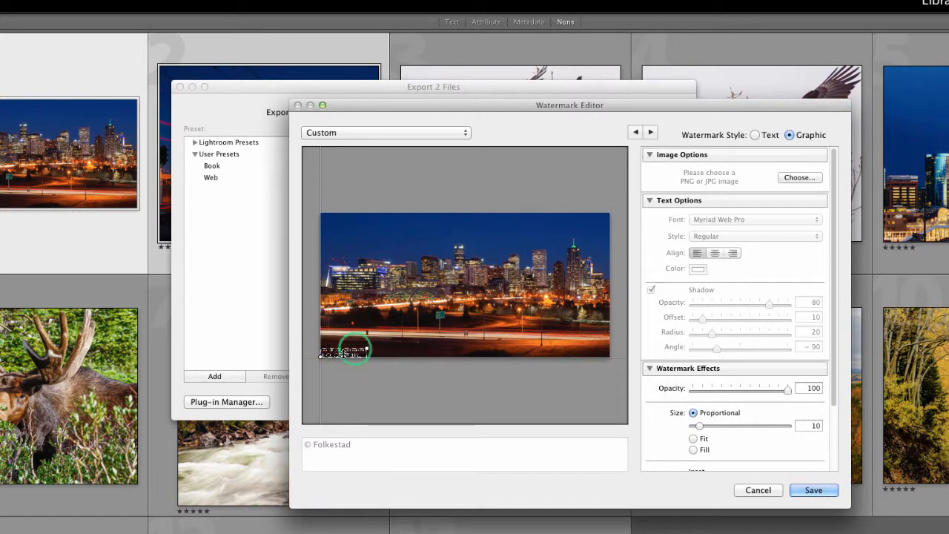
{"action": "left_click_drag", "start_coordinate": [354, 350], "coordinate": [335, 356]}
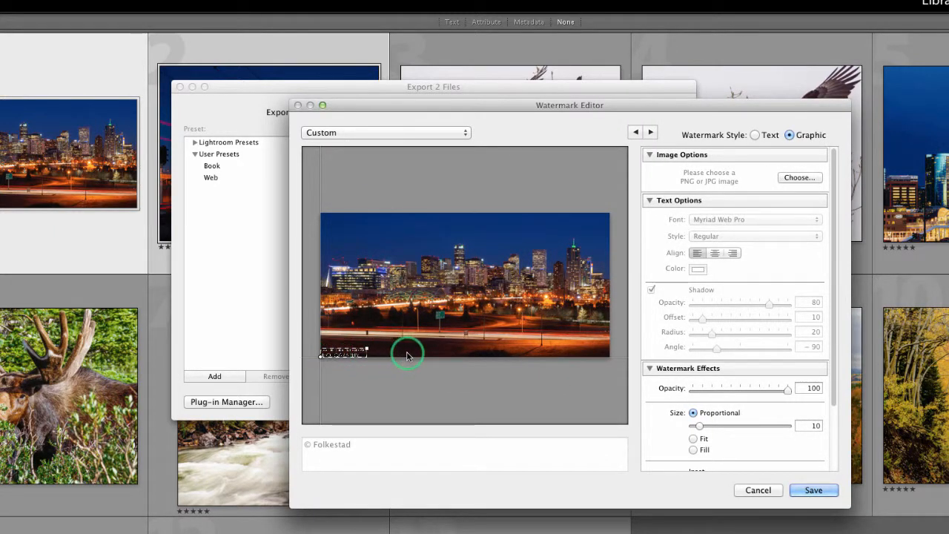
{"action": "left_click_drag", "start_coordinate": [836, 325], "coordinate": [848, 418]}
{"action": "left_click", "coordinate": [350, 359]}
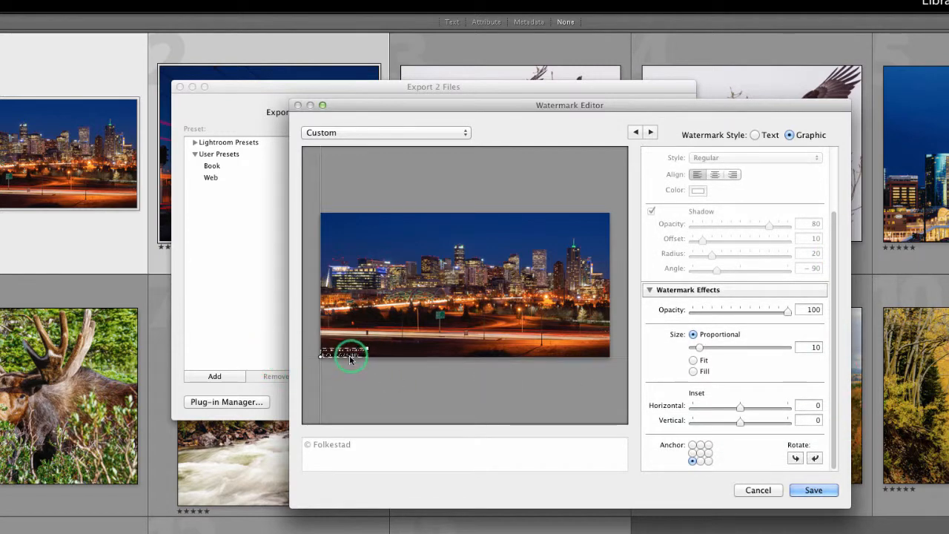
Anchor the logo watermark to the photo's lower-right corner with proportional size 14 and horizontal and vertical insets of 4
{"action": "left_click", "coordinate": [740, 408]}
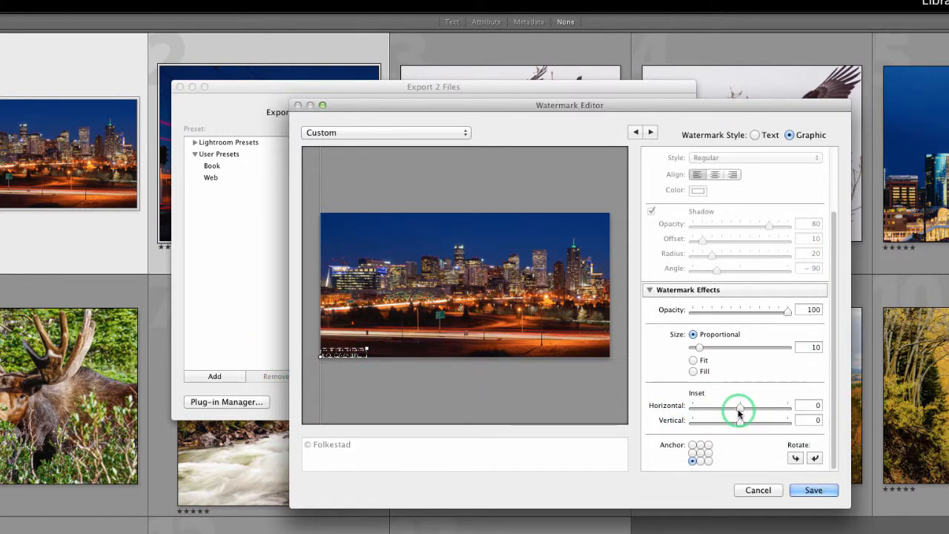
{"action": "mouse_move", "coordinate": [739, 410]}
{"action": "left_mouse_down"}
{"action": "mouse_move", "coordinate": [775, 408]}
{"action": "mouse_move", "coordinate": [751, 408]}
{"action": "left_mouse_up"}
{"action": "left_click", "coordinate": [708, 461]}
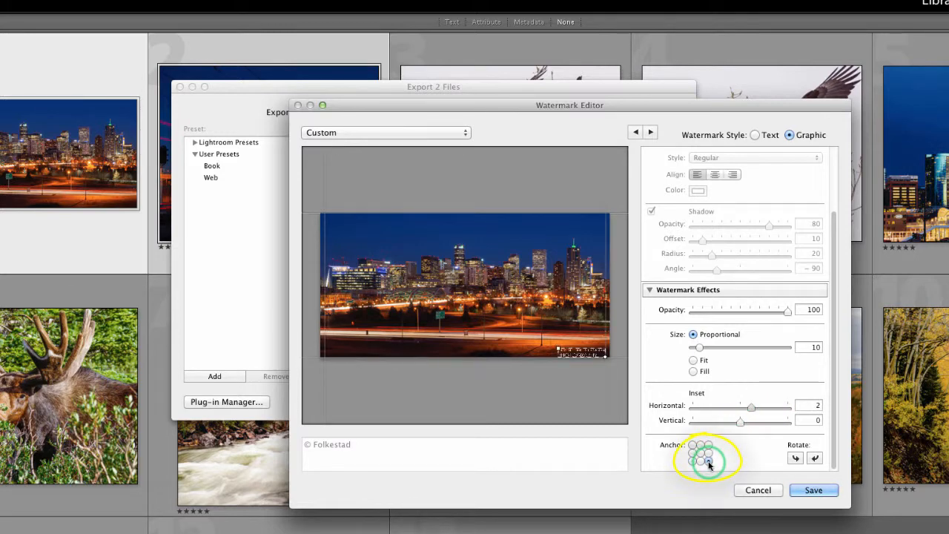
{"action": "left_click", "coordinate": [740, 423]}
{"action": "left_click_drag", "start_coordinate": [740, 423], "coordinate": [756, 407]}
{"action": "left_click", "coordinate": [755, 419]}
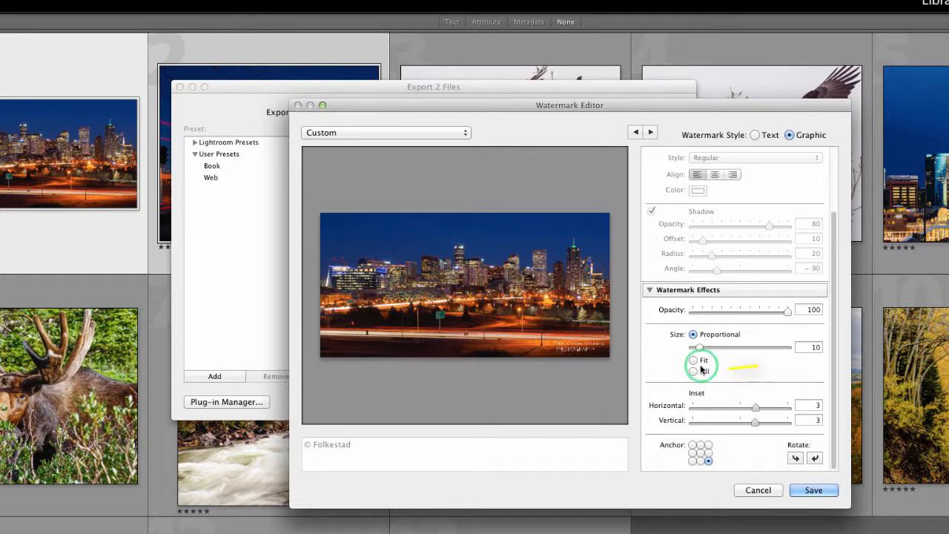
{"action": "left_click_drag", "start_coordinate": [700, 347], "coordinate": [704, 350]}
{"action": "left_click_drag", "start_coordinate": [755, 408], "coordinate": [760, 422]}
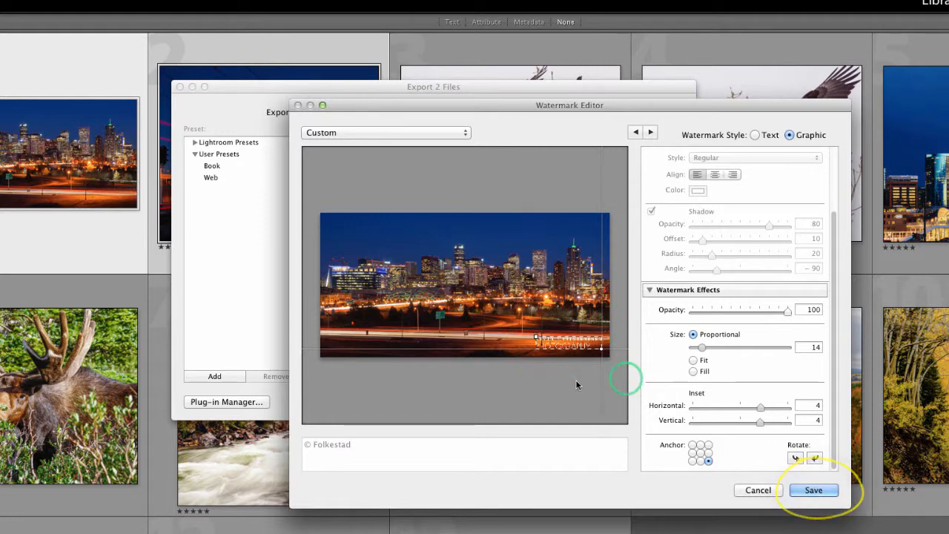
Save the watermark settings as a new preset named WhiteWatermark
{"action": "left_click", "coordinate": [813, 490]}
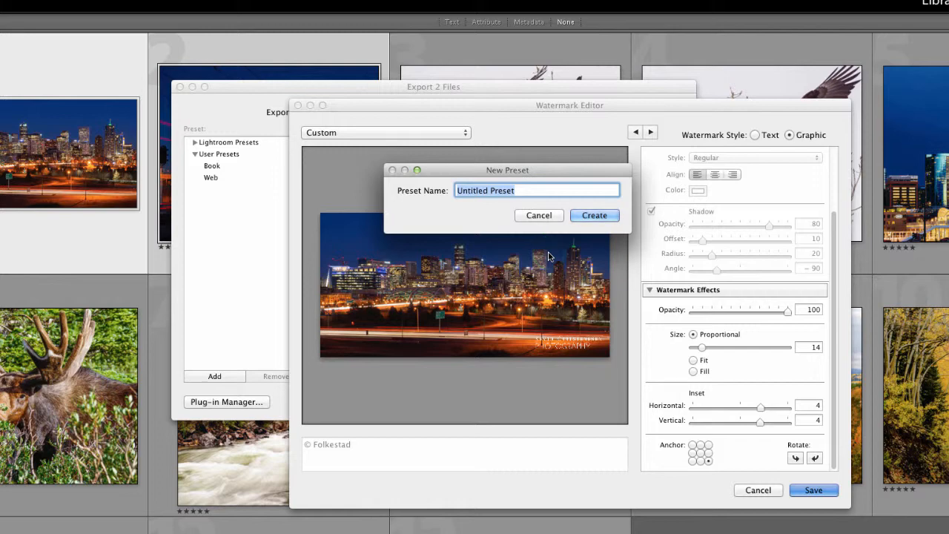
{"action": "type", "text": "WhiteWaterm"}
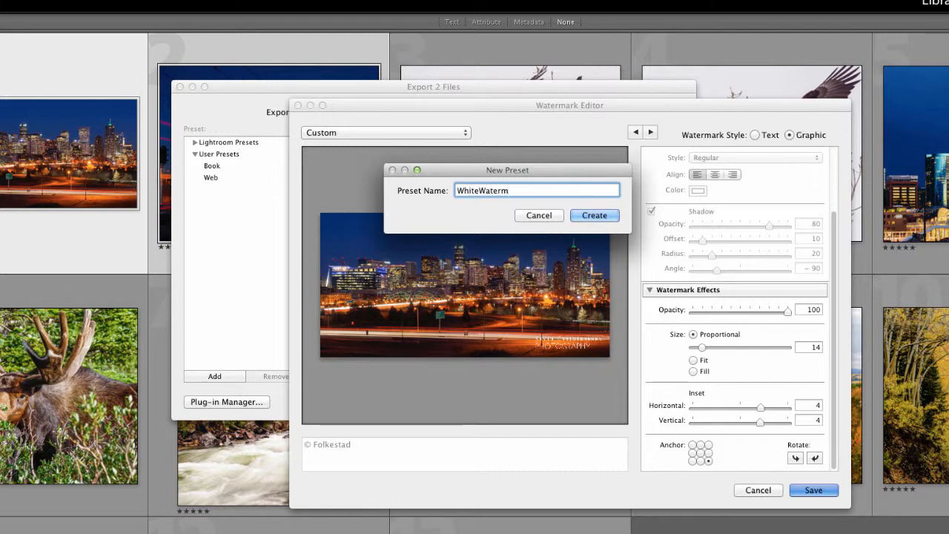
{"action": "type", "text": "ark"}
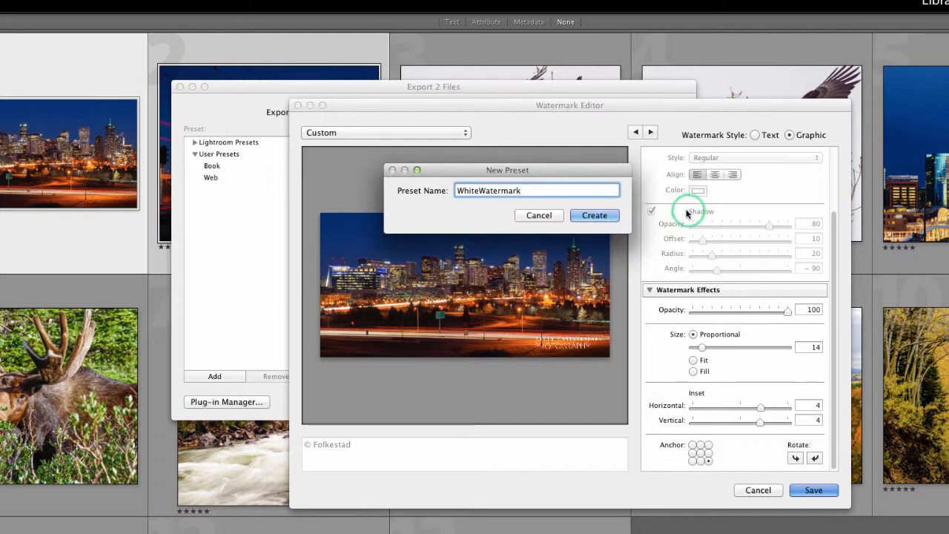
{"action": "left_click", "coordinate": [594, 215]}
Turn off Resize to Fit in the image sizing and export to a new Desktop folder named Website
{"action": "left_click_drag", "start_coordinate": [678, 356], "coordinate": [699, 299]}
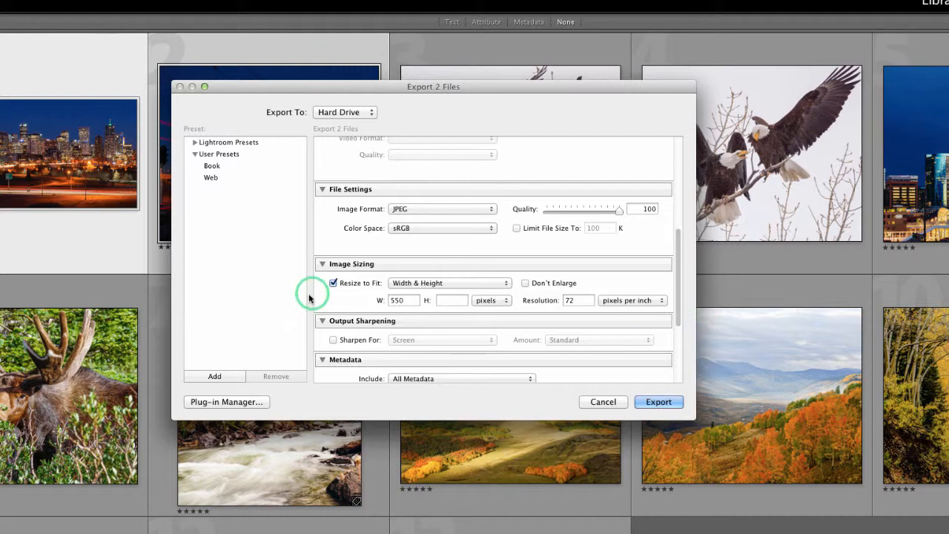
{"action": "left_click", "coordinate": [333, 283]}
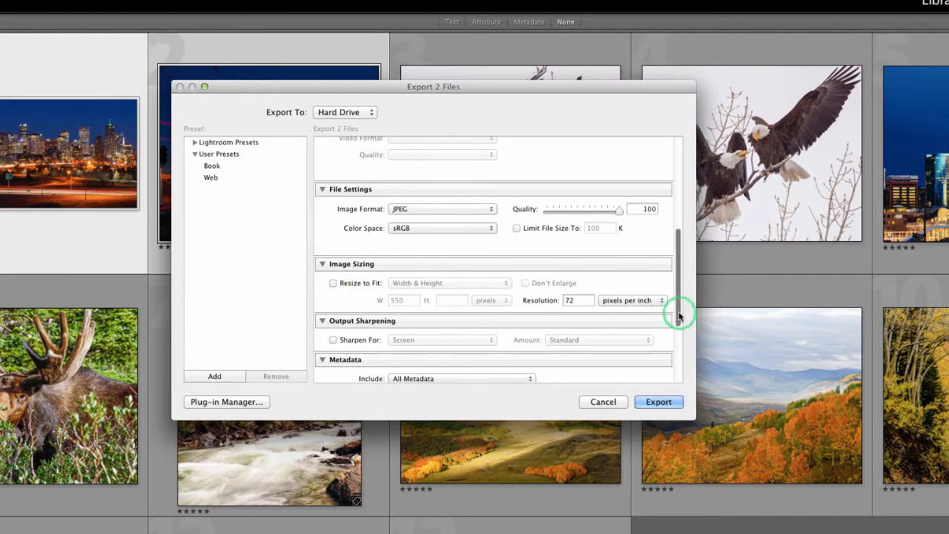
{"action": "left_click_drag", "start_coordinate": [679, 317], "coordinate": [678, 181]}
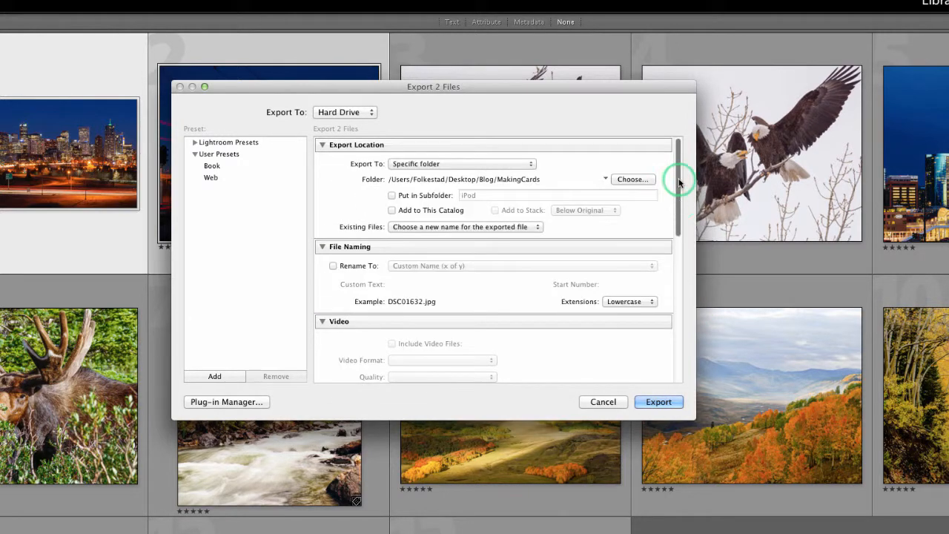
{"action": "left_click", "coordinate": [631, 180]}
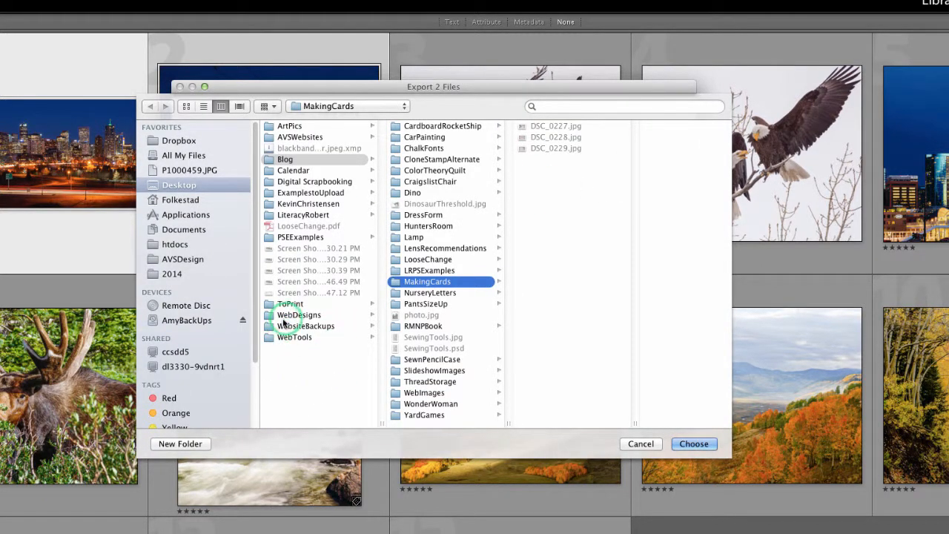
{"action": "left_click", "coordinate": [167, 185]}
{"action": "left_click", "coordinate": [182, 443]}
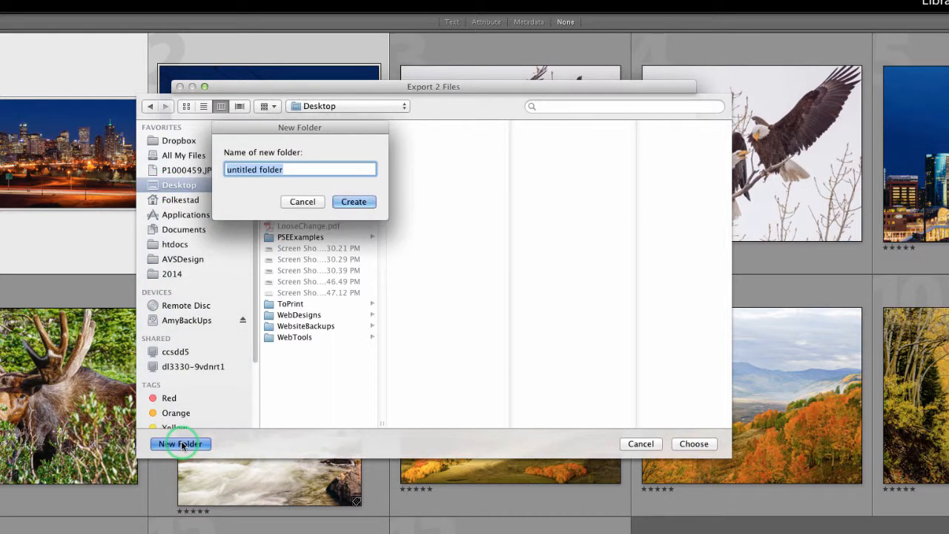
{"action": "type", "text": "We"}
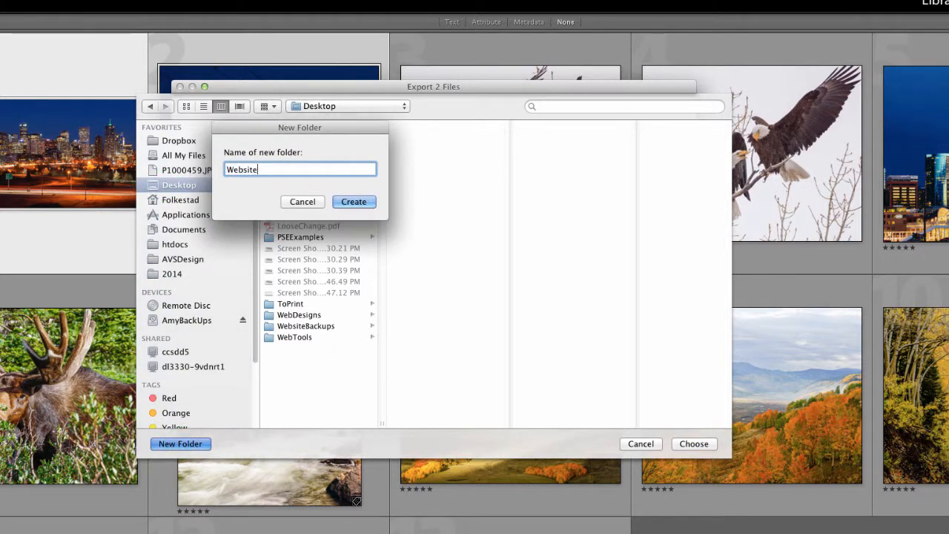
{"action": "type", "text": "bsite"}
{"action": "left_click", "coordinate": [362, 202]}
{"action": "left_click", "coordinate": [362, 202]}
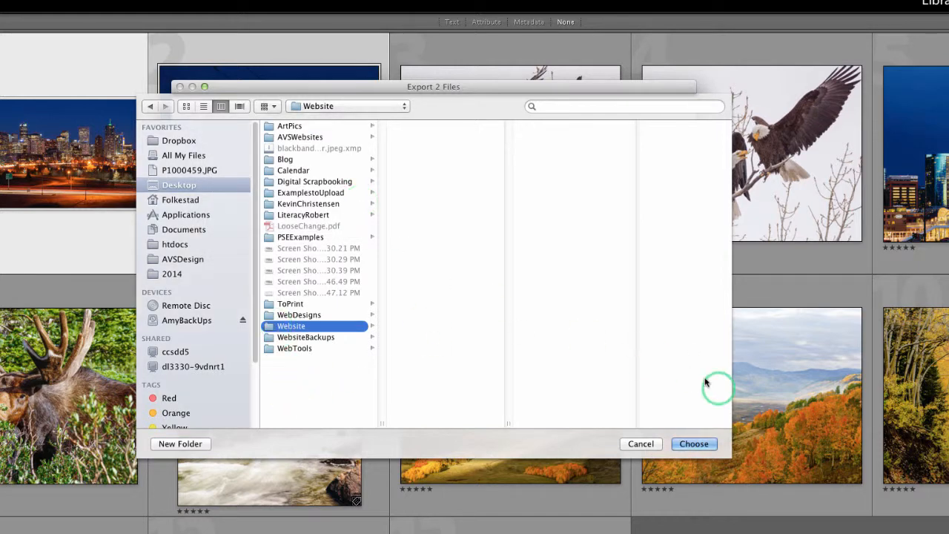
{"action": "left_click", "coordinate": [693, 443]}
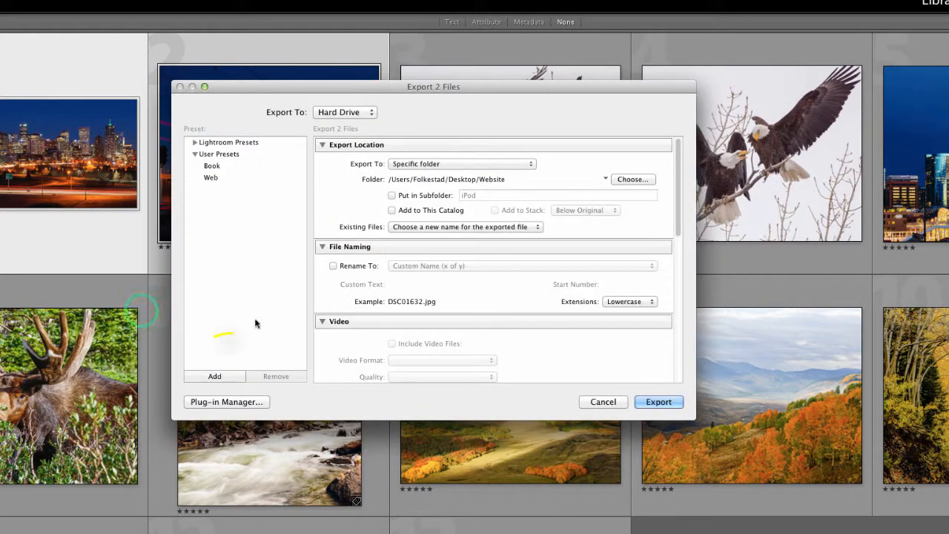
Save the export settings as a user preset named WebsiteWhite and export the two selected photos
{"action": "left_click", "coordinate": [217, 376]}
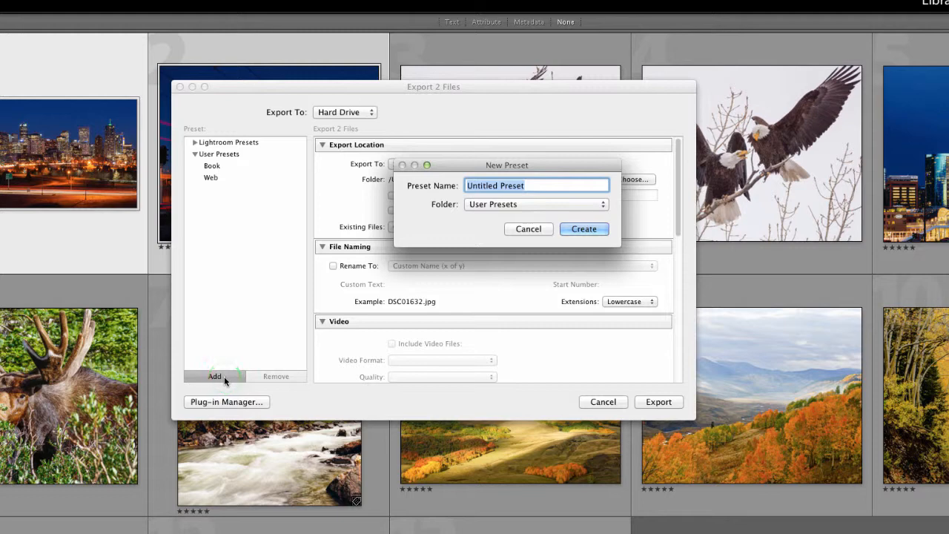
{"action": "type", "text": "Web"}
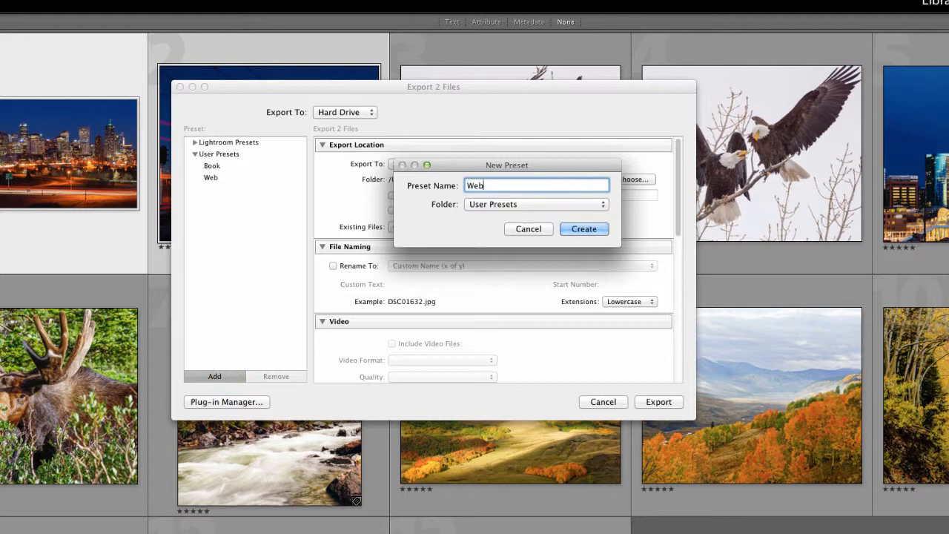
{"action": "type", "text": "siteWhite"}
{"action": "left_click", "coordinate": [585, 228]}
{"action": "left_click", "coordinate": [659, 402]}
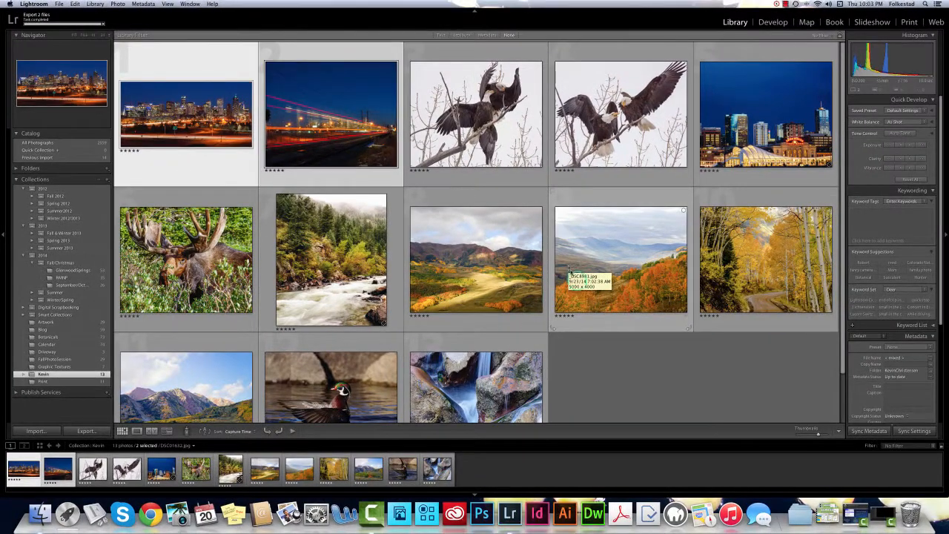
{"action": "left_click", "coordinate": [632, 385]}
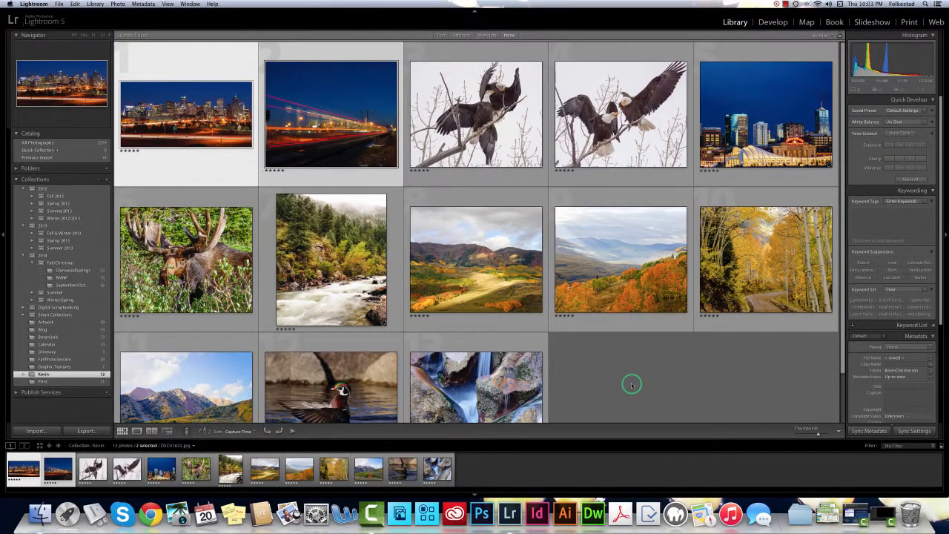
Switch to Finder, inspect the watermark on DSC01632.jpg in the Desktop's Website folder at full size, and close the image and folder windows
{"action": "left_click", "coordinate": [39, 515]}
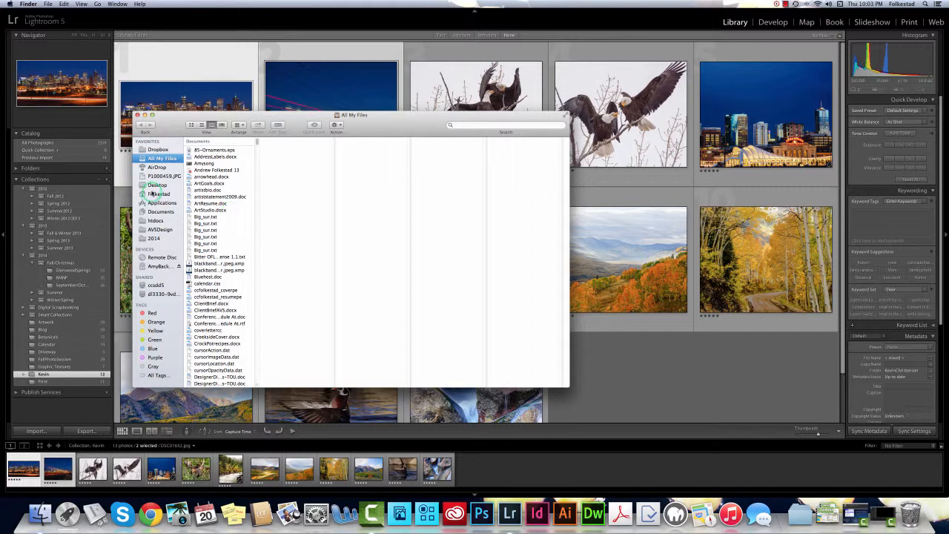
{"action": "left_click", "coordinate": [157, 185]}
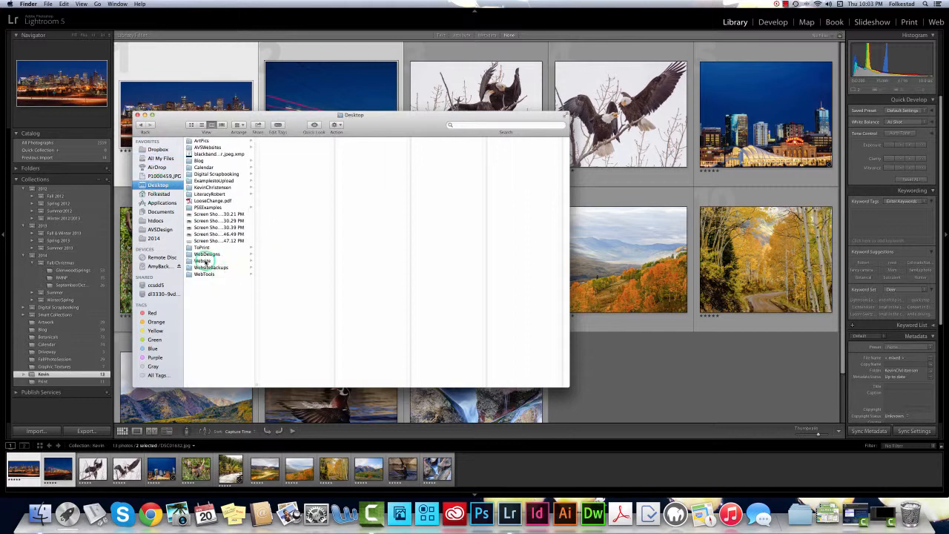
{"action": "left_click", "coordinate": [203, 261]}
{"action": "left_click", "coordinate": [290, 141]}
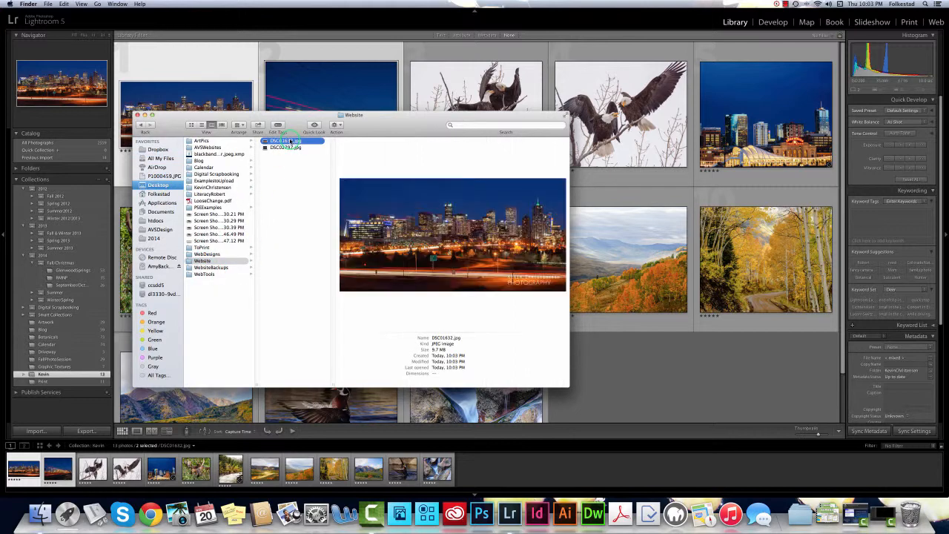
{"action": "double_click", "coordinate": [290, 141]}
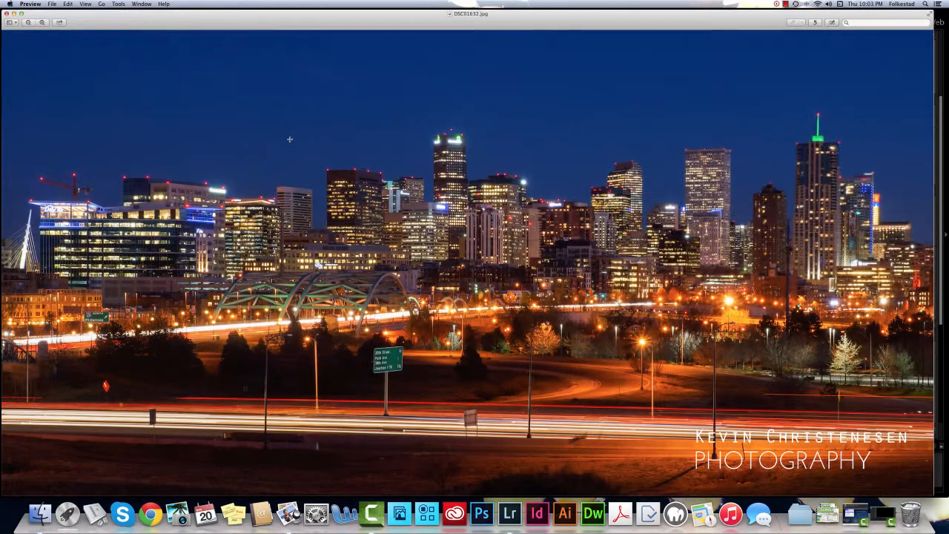
{"action": "mouse_move", "coordinate": [775, 319]}
{"action": "left_mouse_down"}
{"action": "mouse_move", "coordinate": [646, 392]}
{"action": "mouse_move", "coordinate": [932, 489]}
{"action": "mouse_move", "coordinate": [938, 445]}
{"action": "left_mouse_up"}
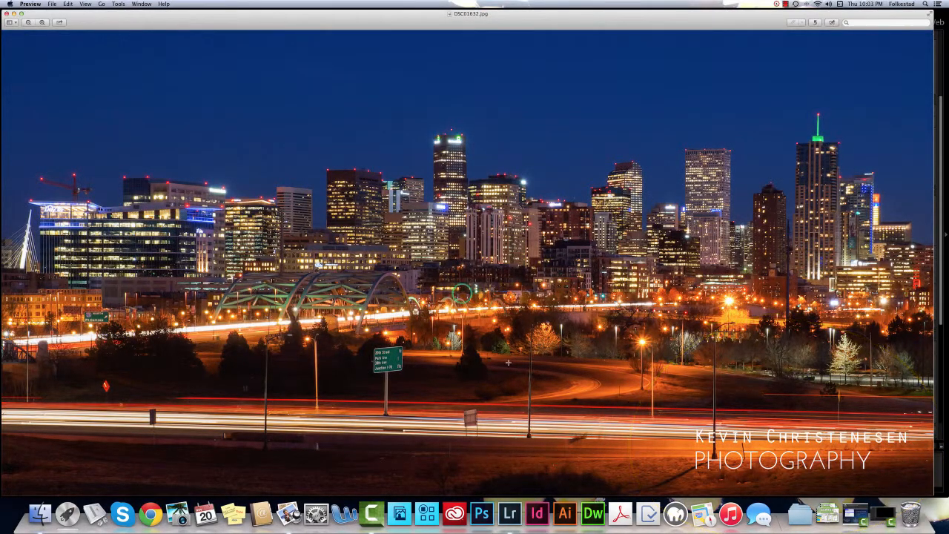
{"action": "left_click", "coordinate": [30, 4]}
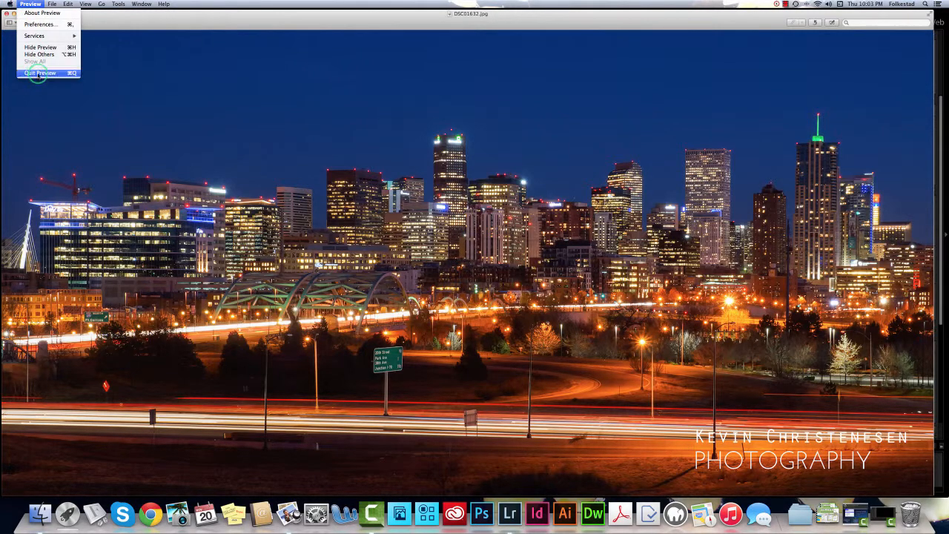
{"action": "left_click", "coordinate": [37, 73]}
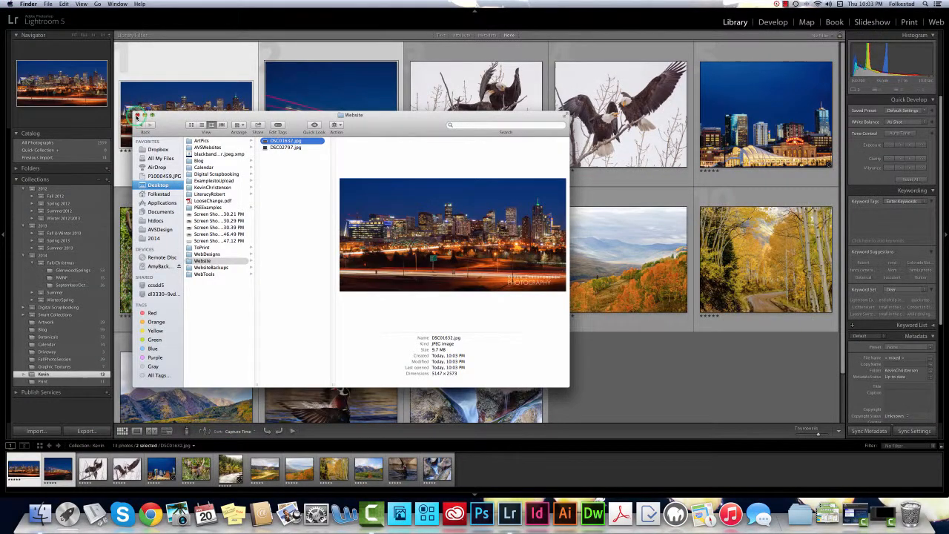
{"action": "left_click", "coordinate": [137, 115]}
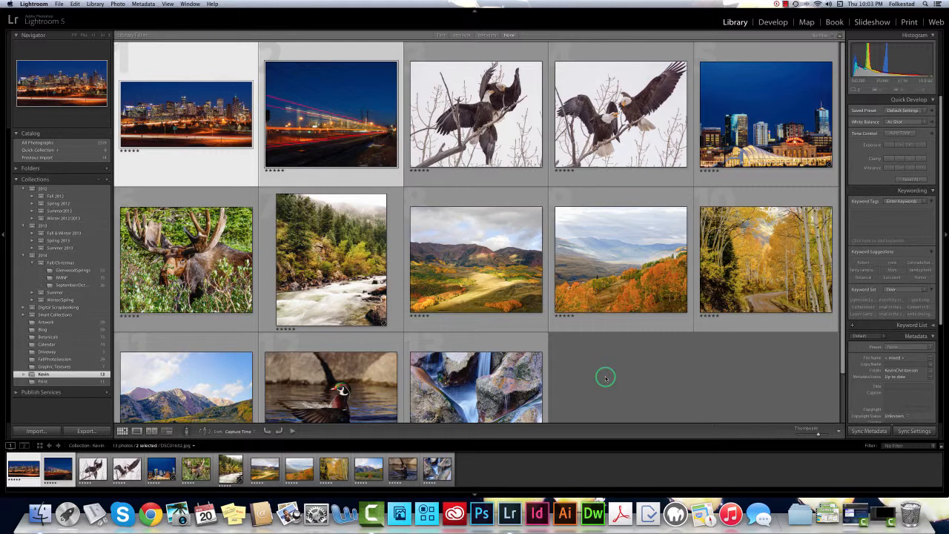
Select the two bald eagle photos in the grid and open their export settings
{"action": "scroll", "coordinate": [605, 378], "scroll_direction": "down", "scroll_amount": 2}
{"action": "scroll", "coordinate": [605, 378], "scroll_direction": "up", "scroll_amount": 2}
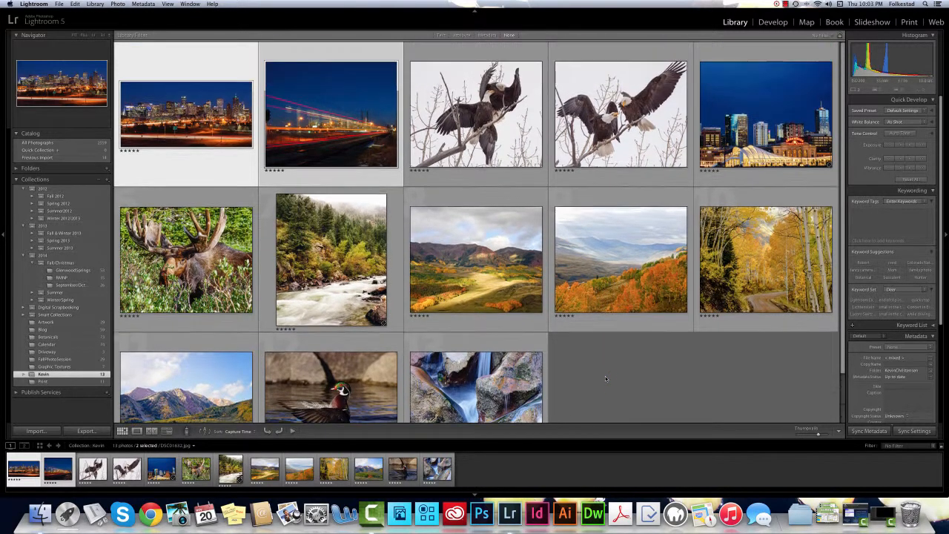
{"action": "left_click", "coordinate": [512, 132]}
{"action": "left_click", "coordinate": [671, 141], "text": "shift"}
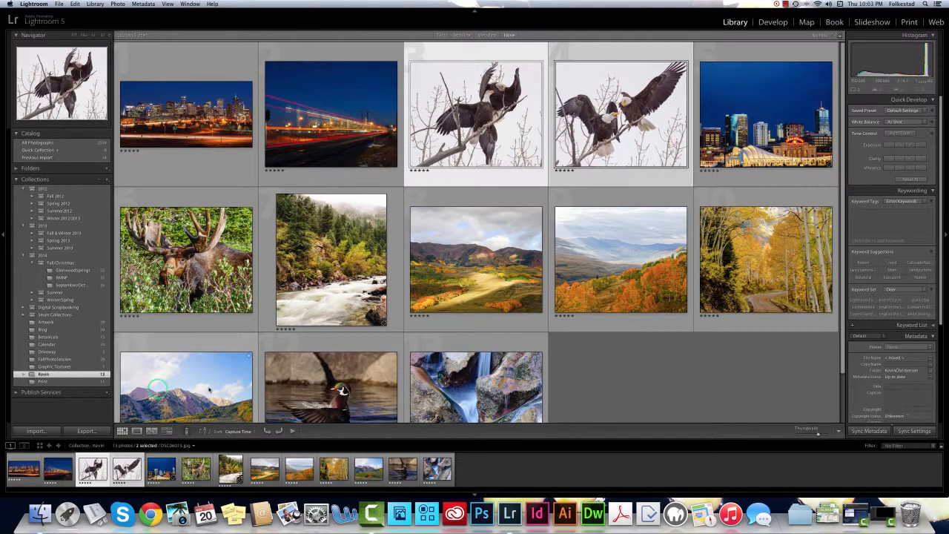
{"action": "left_click", "coordinate": [86, 431]}
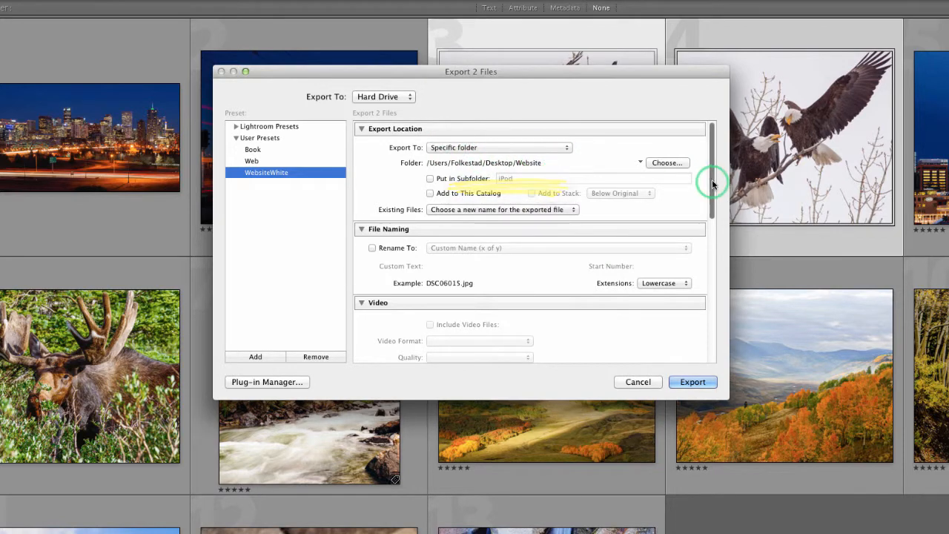
Edit the export watermark to use BlackLogoText.png from the Logo folder inside the photographer's Desktop folder as its graphic
{"action": "left_click_drag", "start_coordinate": [712, 185], "coordinate": [717, 348]}
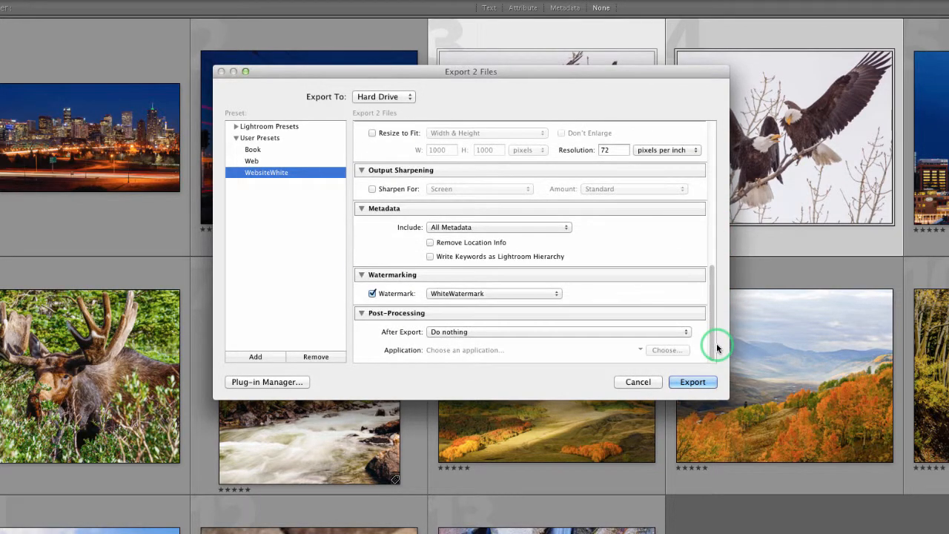
{"action": "left_click", "coordinate": [465, 293]}
{"action": "left_click", "coordinate": [459, 329]}
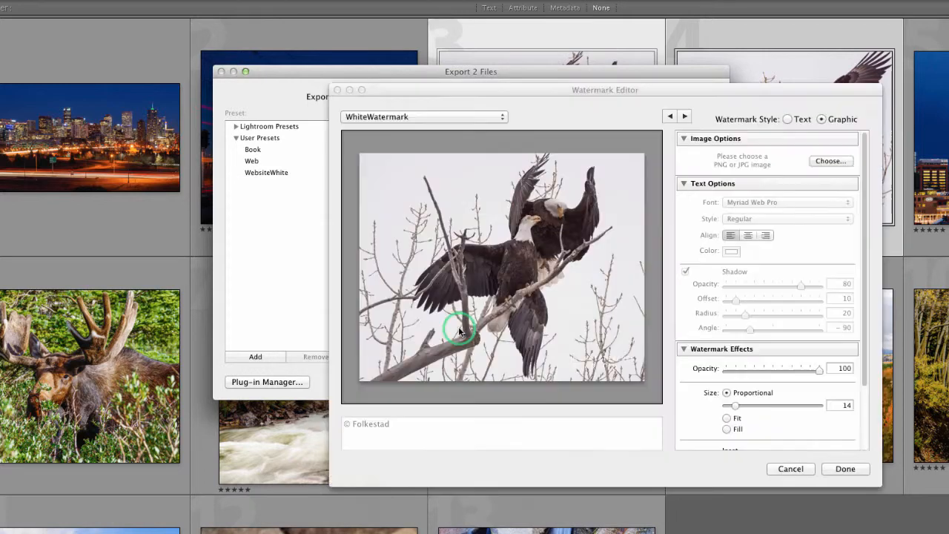
{"action": "left_click", "coordinate": [850, 161]}
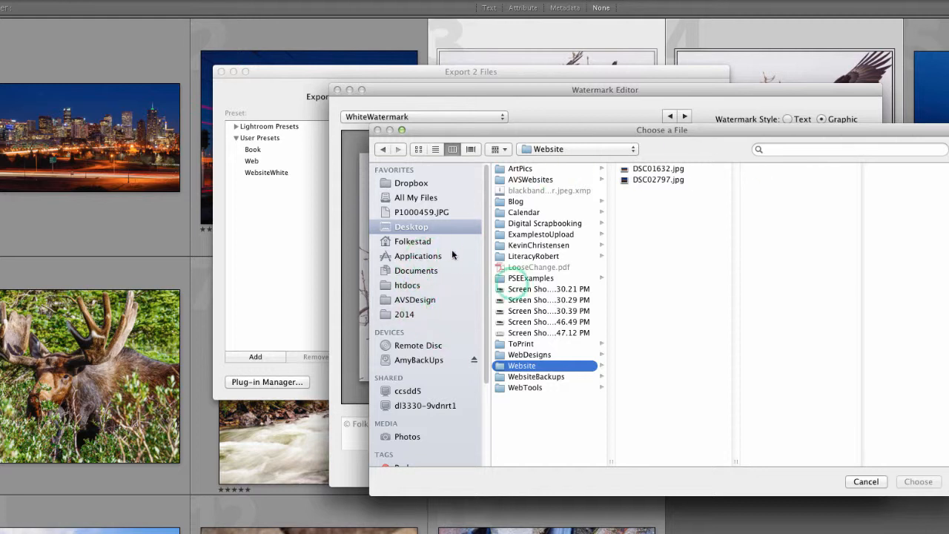
{"action": "left_click", "coordinate": [543, 245]}
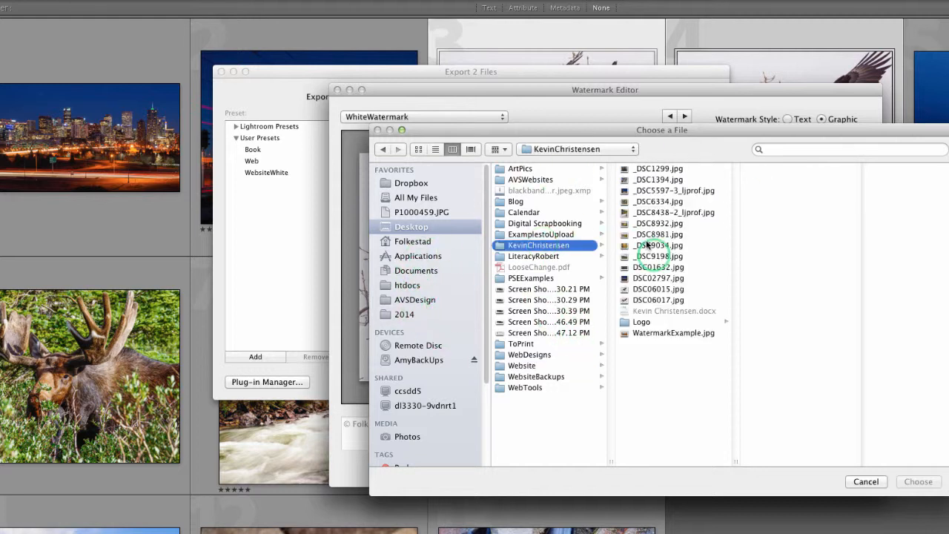
{"action": "left_click", "coordinate": [642, 322]}
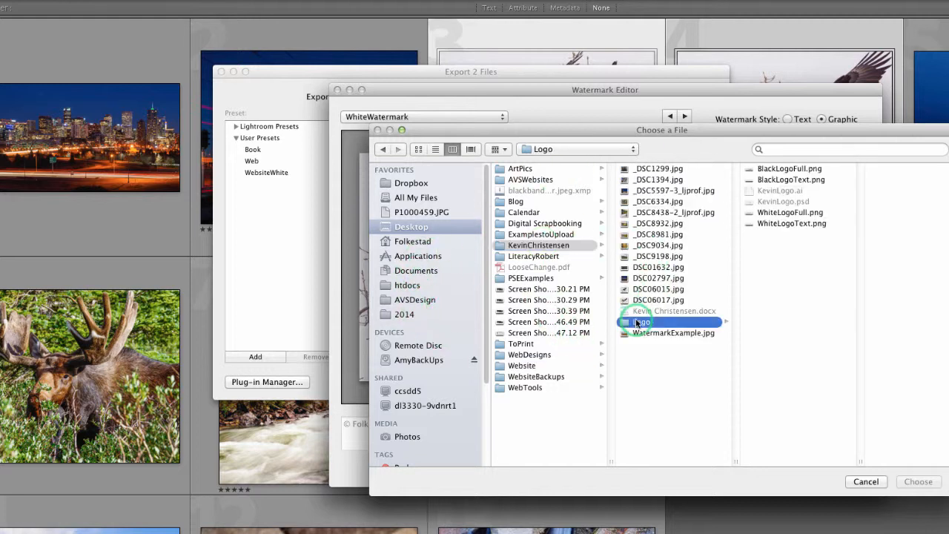
{"action": "left_click", "coordinate": [785, 179]}
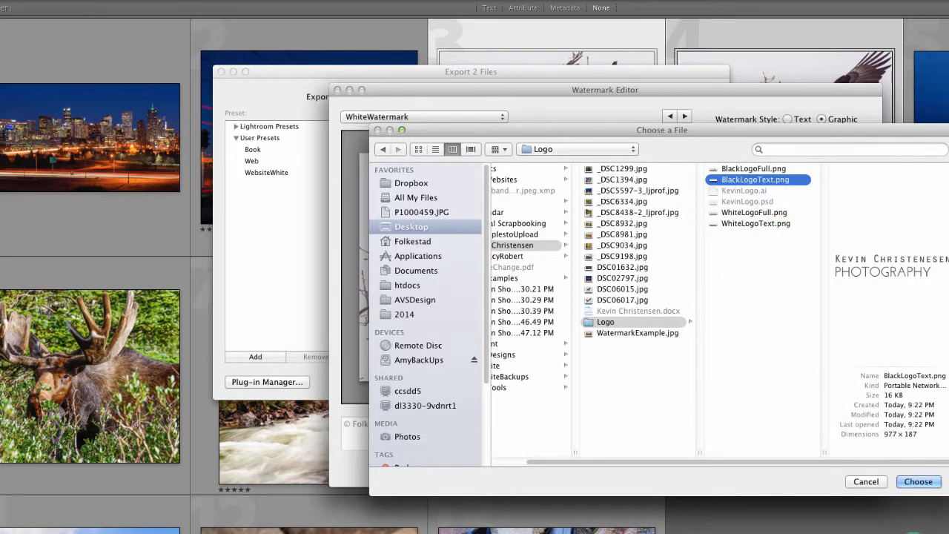
{"action": "left_click", "coordinate": [918, 482]}
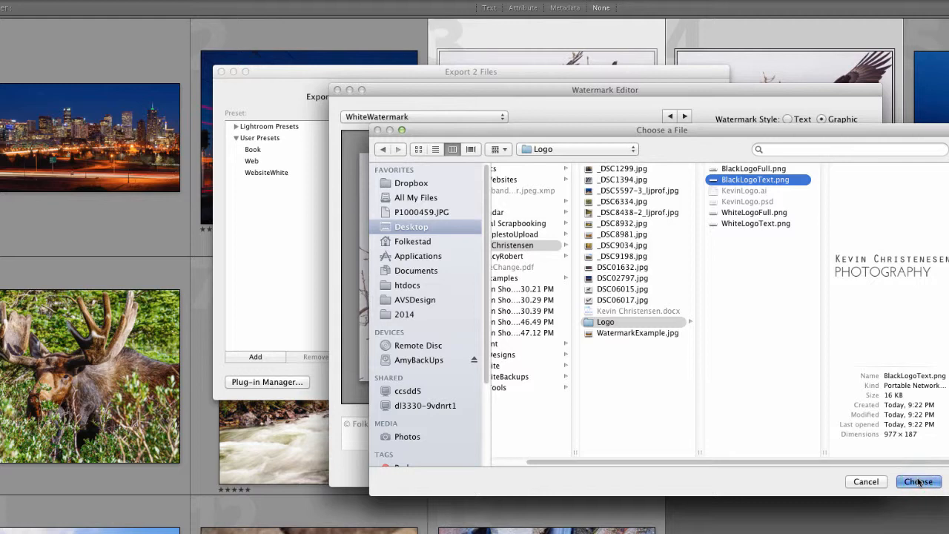
{"action": "left_click", "coordinate": [920, 482]}
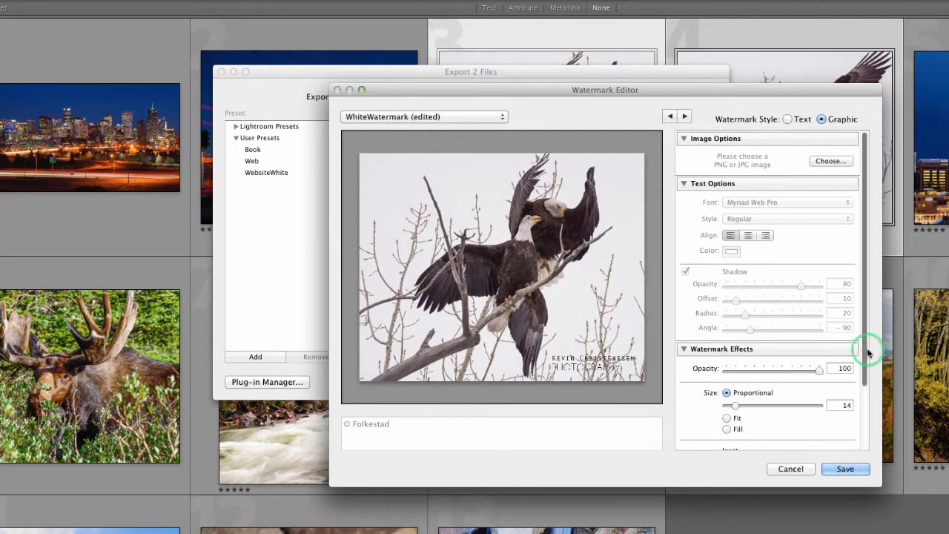
Save the edited black-logo watermark as a new watermark preset named WatermarkBlack
{"action": "left_click_drag", "start_coordinate": [869, 353], "coordinate": [858, 411]}
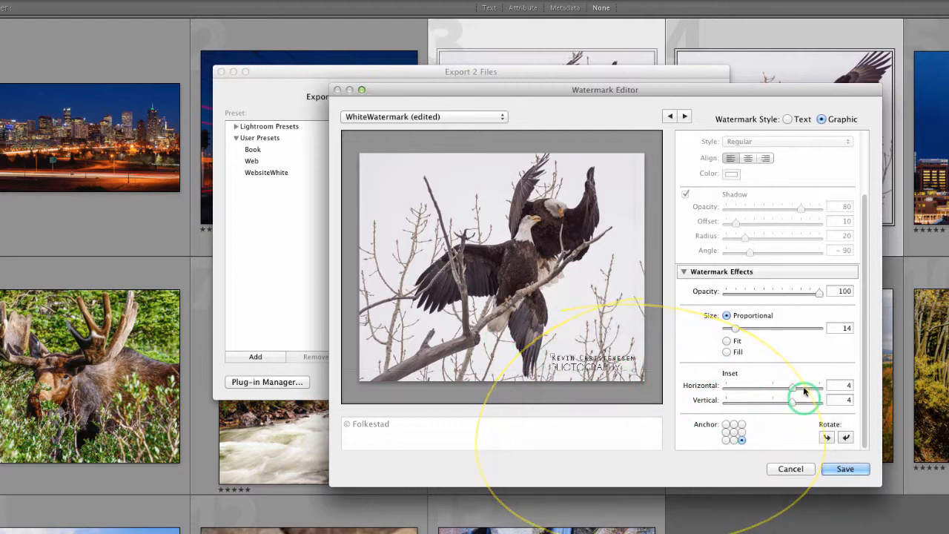
{"action": "left_click", "coordinate": [846, 469]}
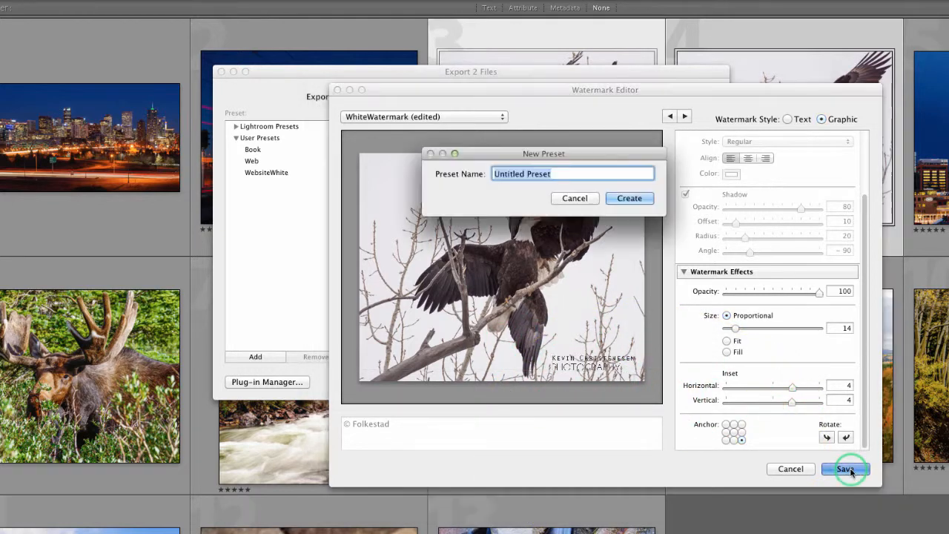
{"action": "type", "text": "W"}
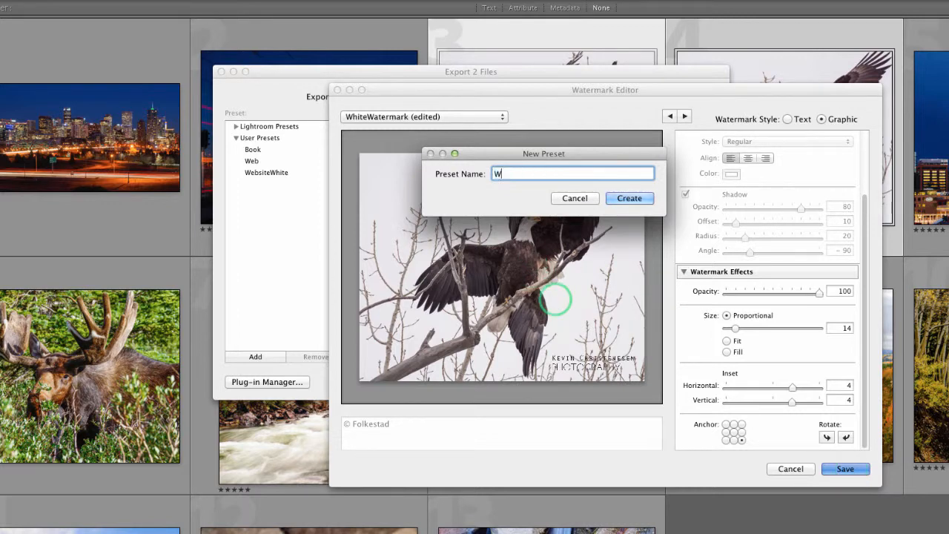
{"action": "type", "text": "a"}
{"action": "key", "text": "BackSpace"}
{"action": "type", "text": "atyerm"}
{"action": "key", "text": "BackSpace"}
{"action": "key", "text": "BackSpace"}
{"action": "key", "text": "BackSpace"}
{"action": "key", "text": "BackSpace"}
{"action": "type", "text": "erm"}
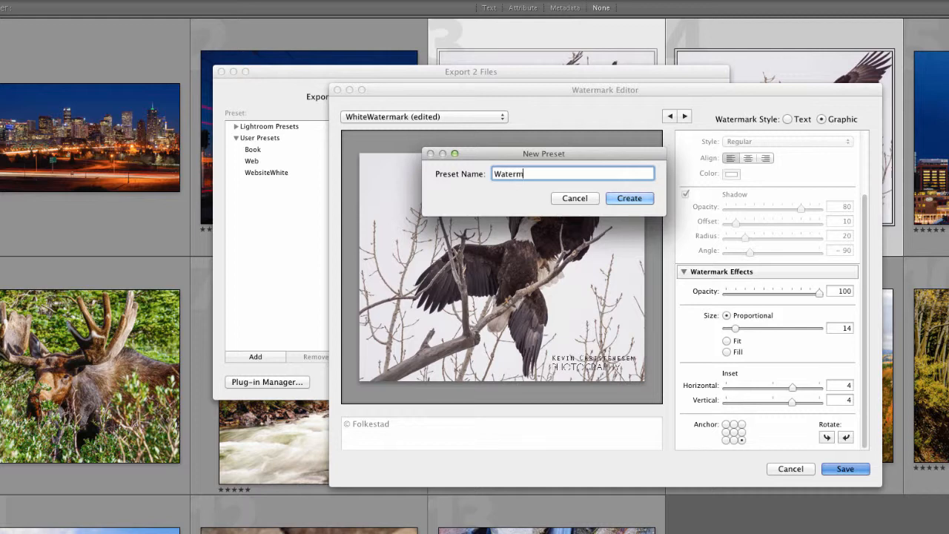
{"action": "type", "text": "arkBlack"}
{"action": "left_click", "coordinate": [632, 198]}
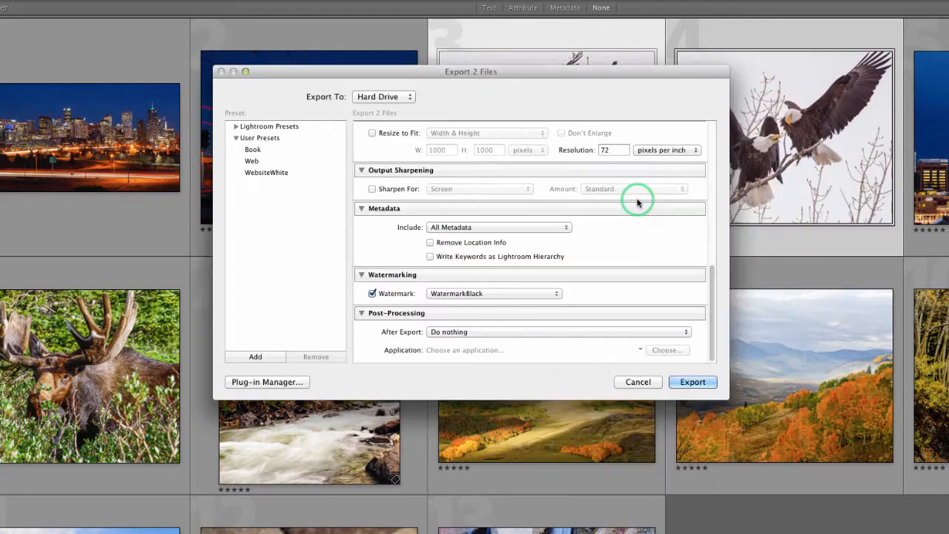
Enlarge the export dialog, keep WatermarkBlack as the watermark, and export the two selected eagle photos
{"action": "left_click", "coordinate": [714, 343]}
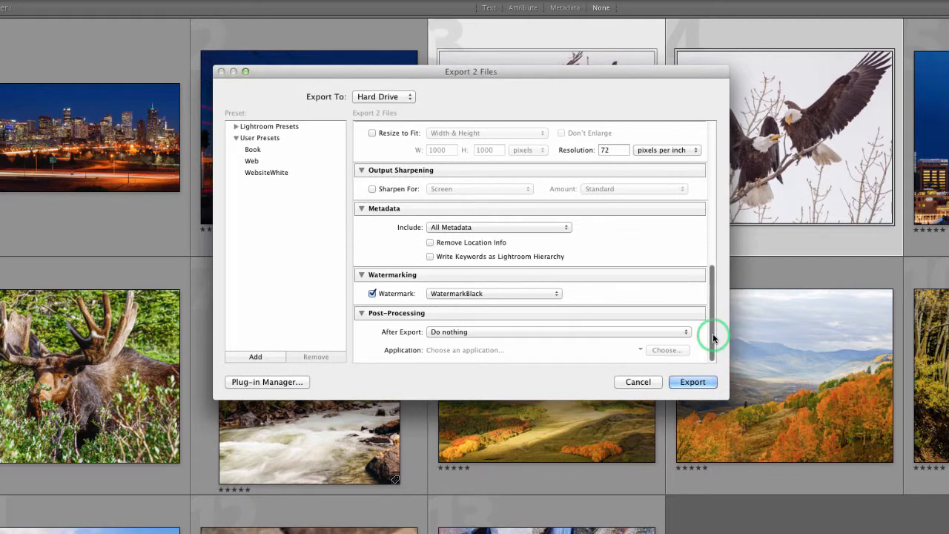
{"action": "left_click", "coordinate": [556, 295]}
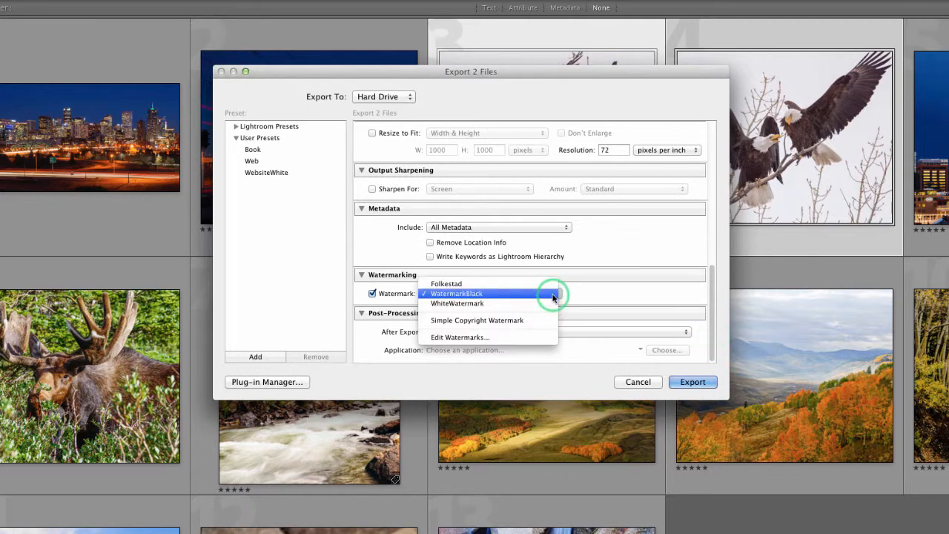
{"action": "left_click", "coordinate": [553, 294]}
{"action": "left_click", "coordinate": [713, 296]}
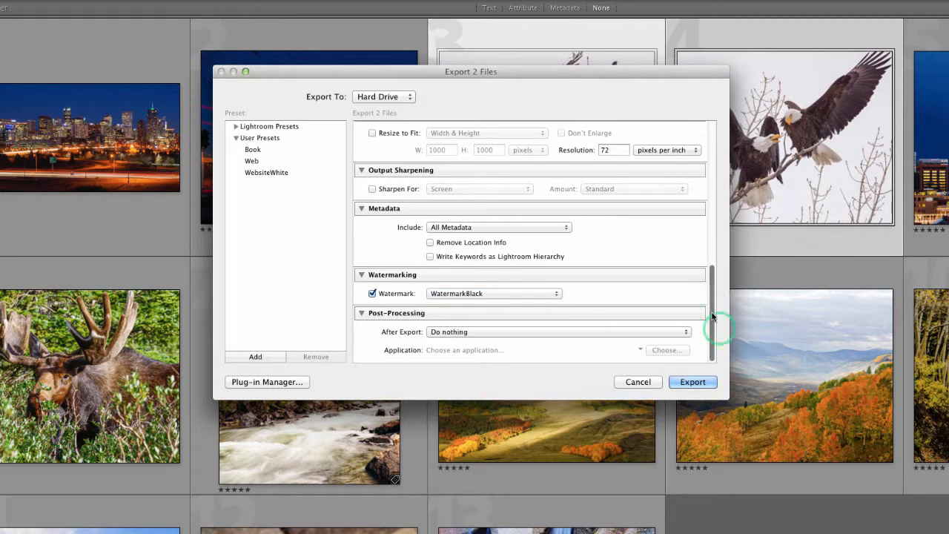
{"action": "left_click_drag", "start_coordinate": [724, 394], "coordinate": [777, 515]}
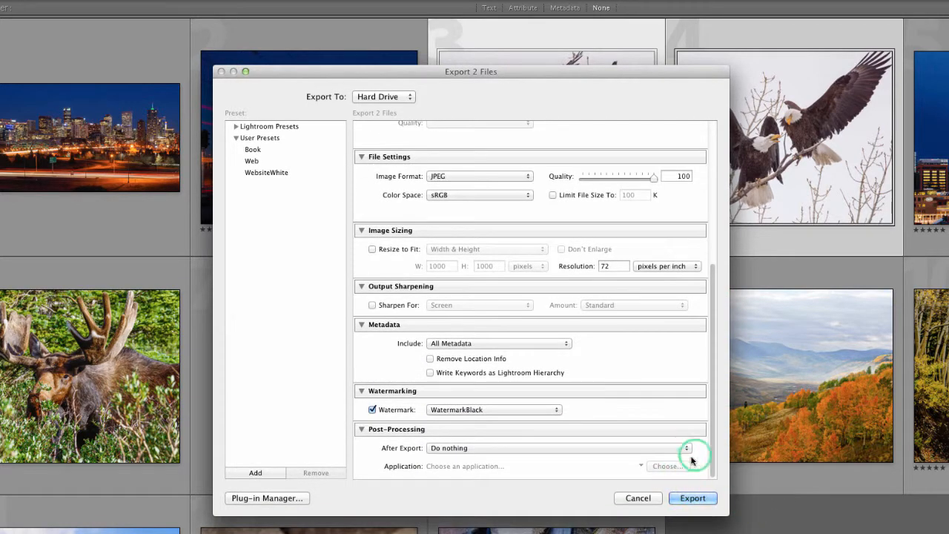
{"action": "left_click", "coordinate": [700, 499]}
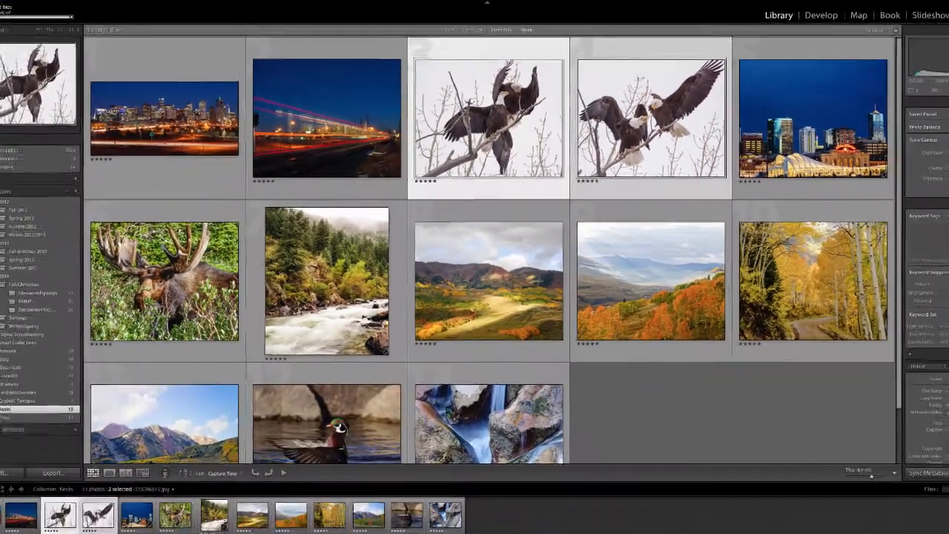
Switch to Finder, inspect the watermark on DSC06015.jpg in the Desktop's Website folder, then quit Preview and close the folder window
{"action": "left_click", "coordinate": [40, 513]}
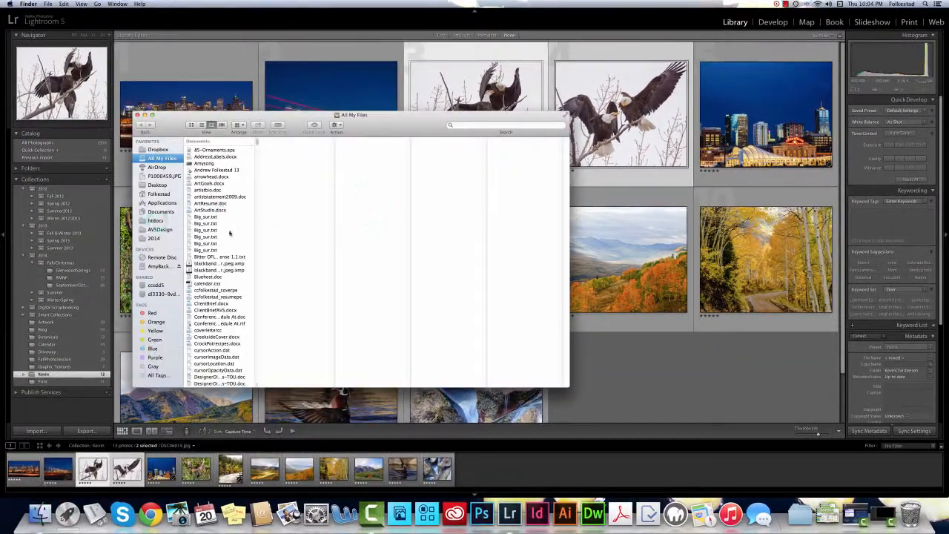
{"action": "left_click", "coordinate": [156, 185]}
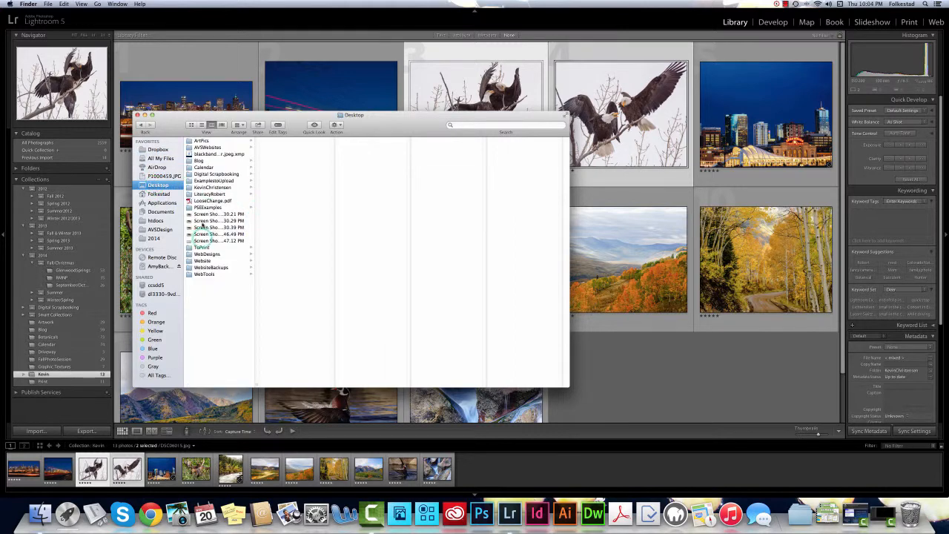
{"action": "left_click", "coordinate": [208, 261]}
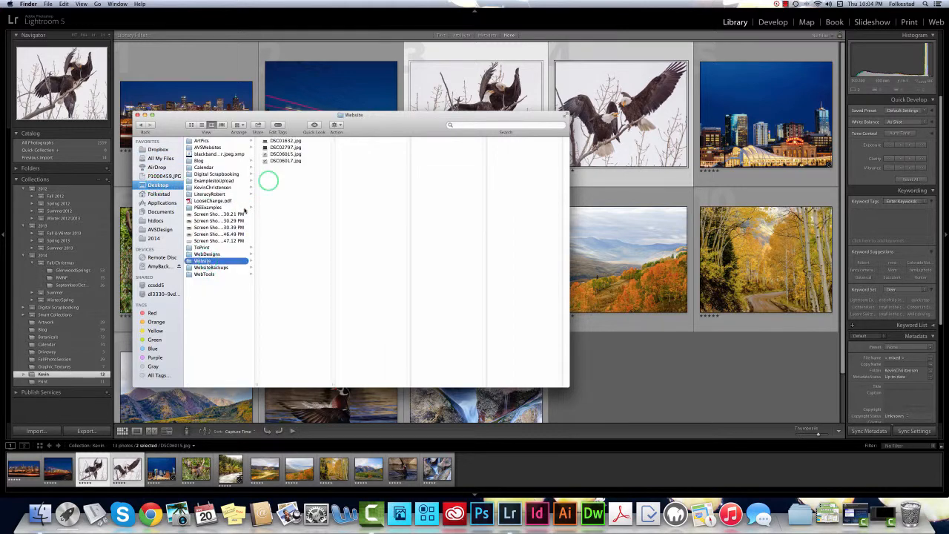
{"action": "double_click", "coordinate": [285, 154]}
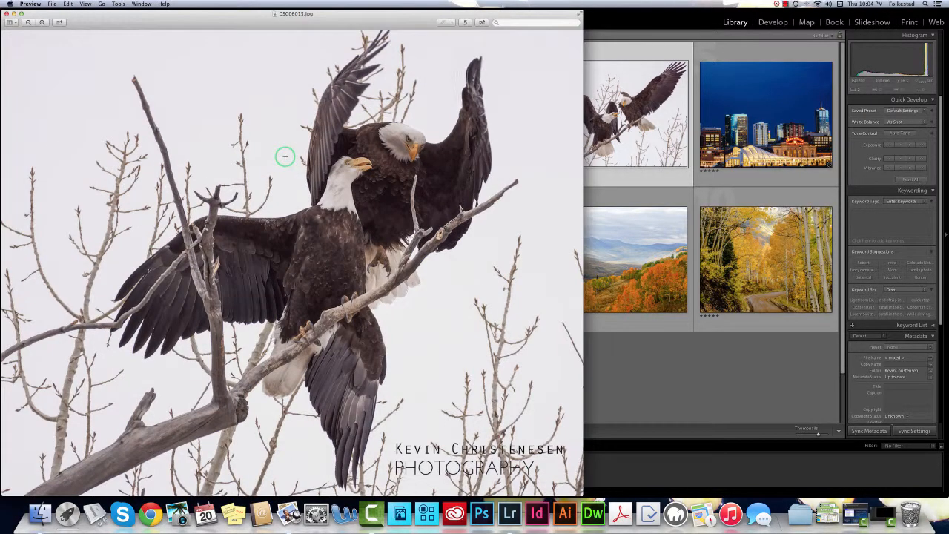
{"action": "left_click_drag", "start_coordinate": [392, 13], "coordinate": [494, 12]}
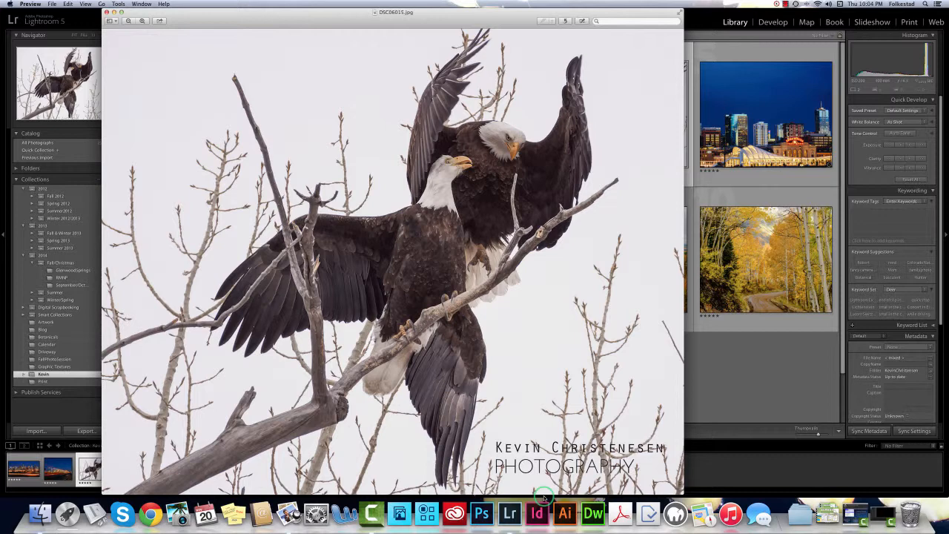
{"action": "left_click", "coordinate": [29, 4]}
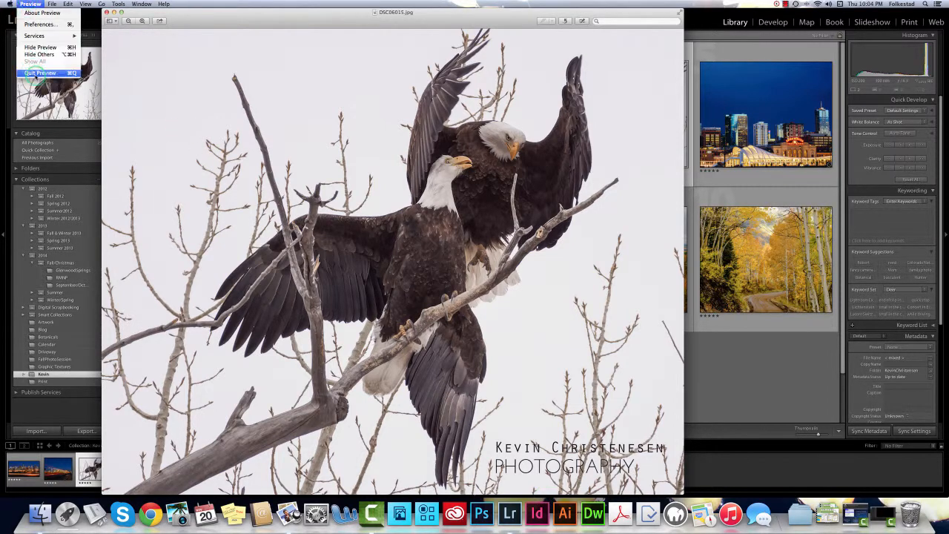
{"action": "left_click", "coordinate": [37, 75]}
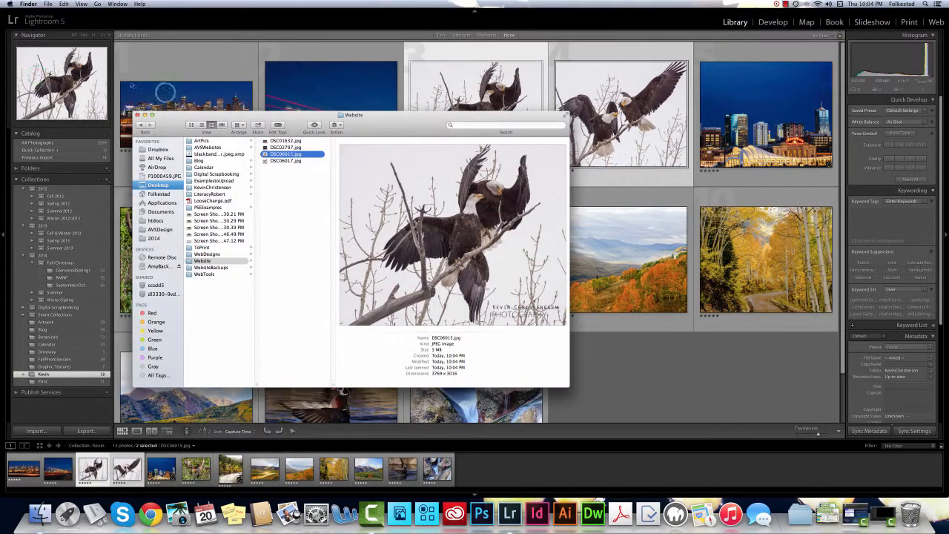
{"action": "left_click", "coordinate": [136, 116]}
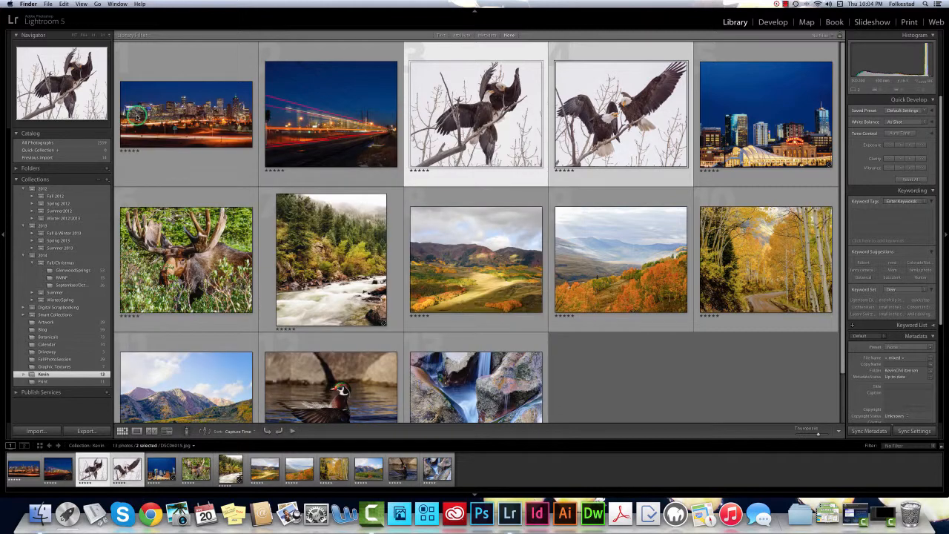
{"action": "scroll", "coordinate": [589, 360], "scroll_direction": "down", "scroll_amount": 2}
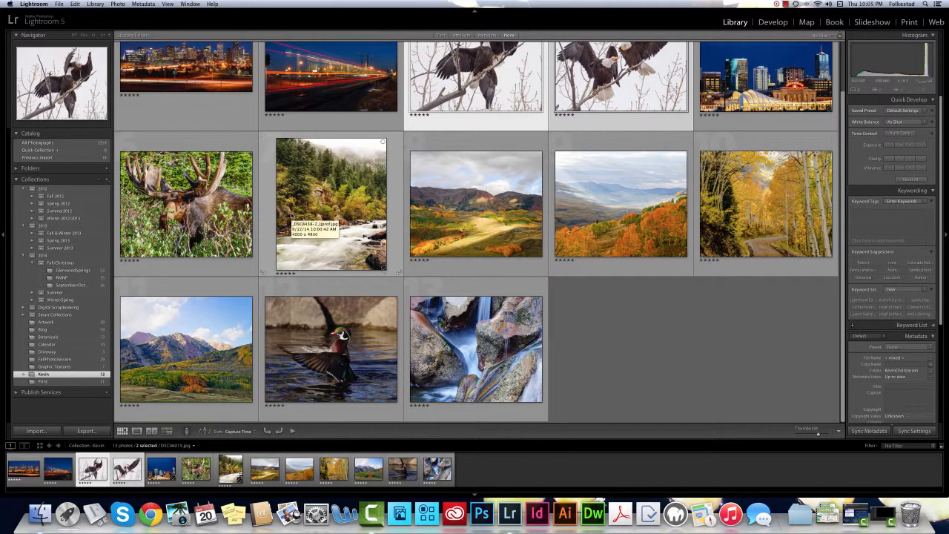
{"action": "left_click", "coordinate": [653, 337]}
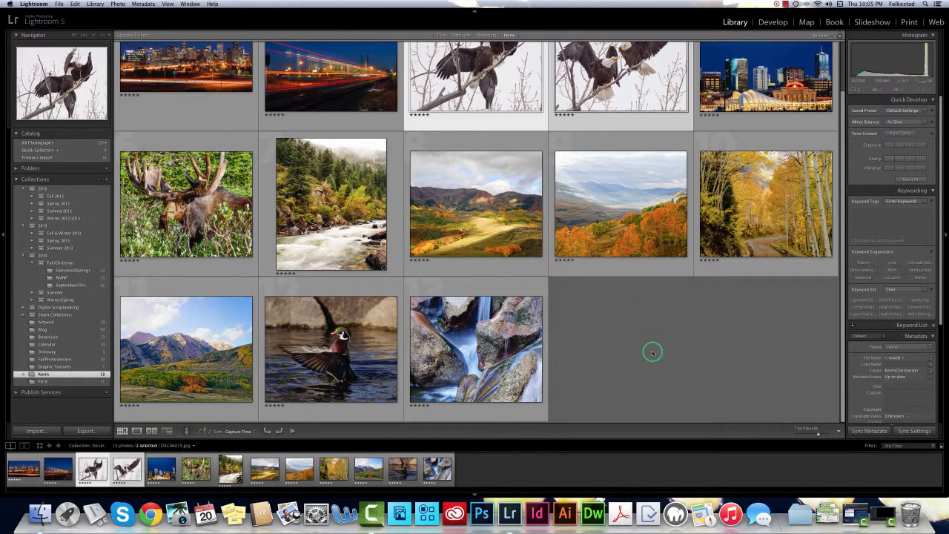
{"action": "scroll", "coordinate": [652, 352], "scroll_direction": "up", "scroll_amount": 2}
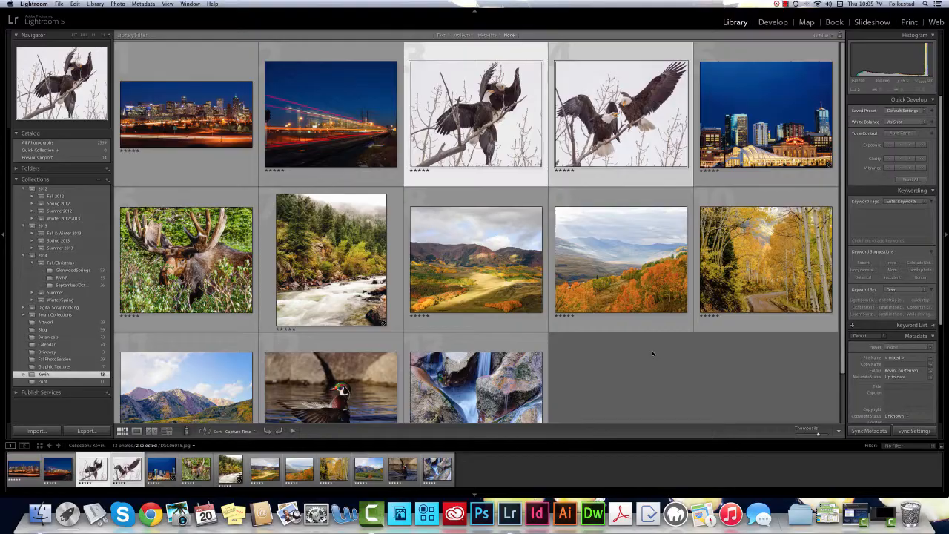
{"action": "scroll", "coordinate": [652, 353], "scroll_direction": "down", "scroll_amount": 1}
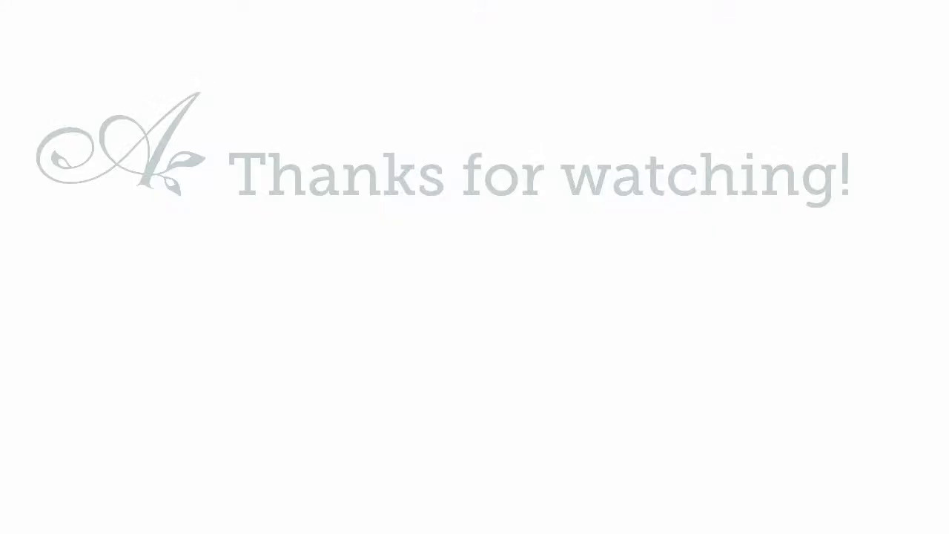